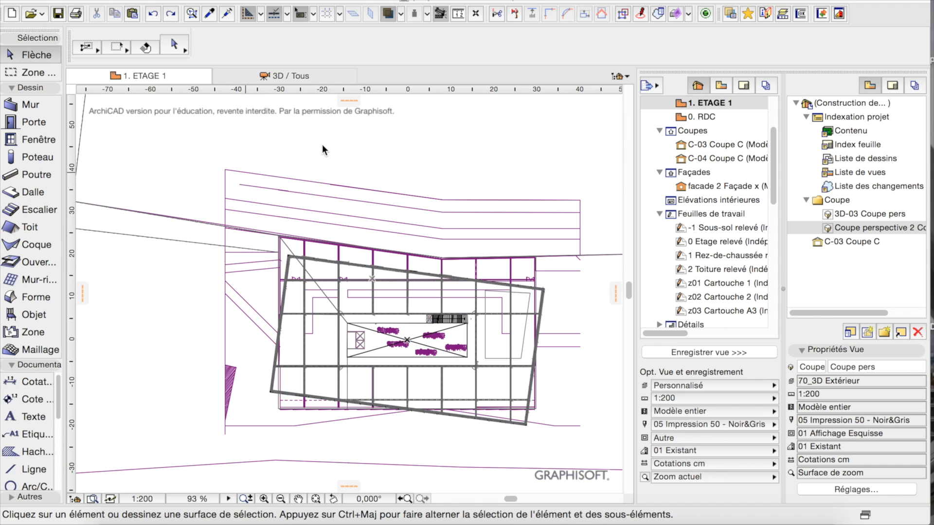
- Show the building in the 3D window, enable 3D cutaway and orbit to a corner view of the facades
click(296, 78)
mouse_move(466, 295)
mouse_down()
mouse_move(477, 264)
mouse_move(525, 313)
mouse_move(548, 317)
mouse_move(477, 287)
mouse_up()
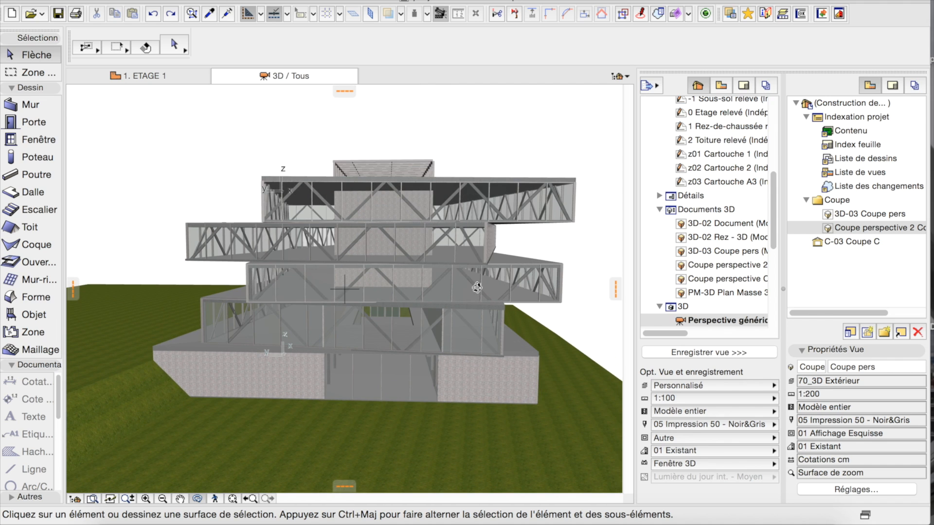
click(676, 15)
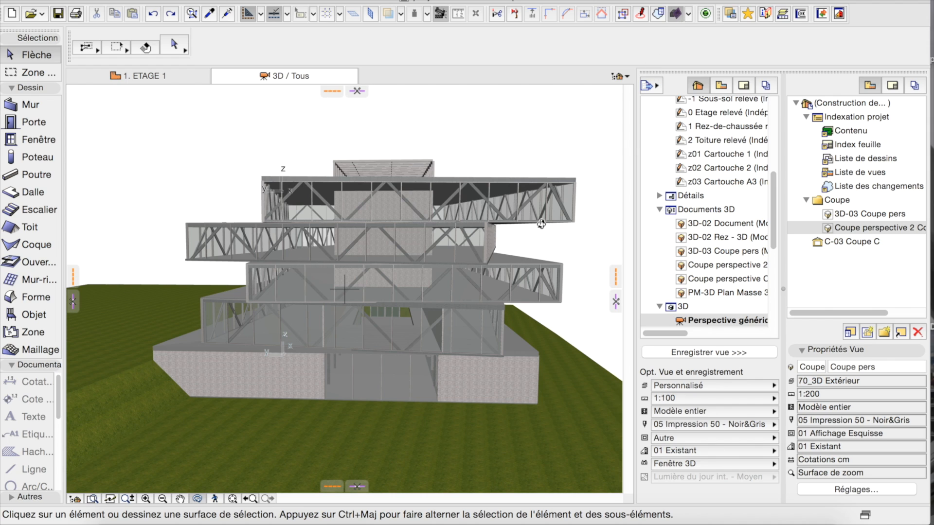
drag(547, 284, 388, 334)
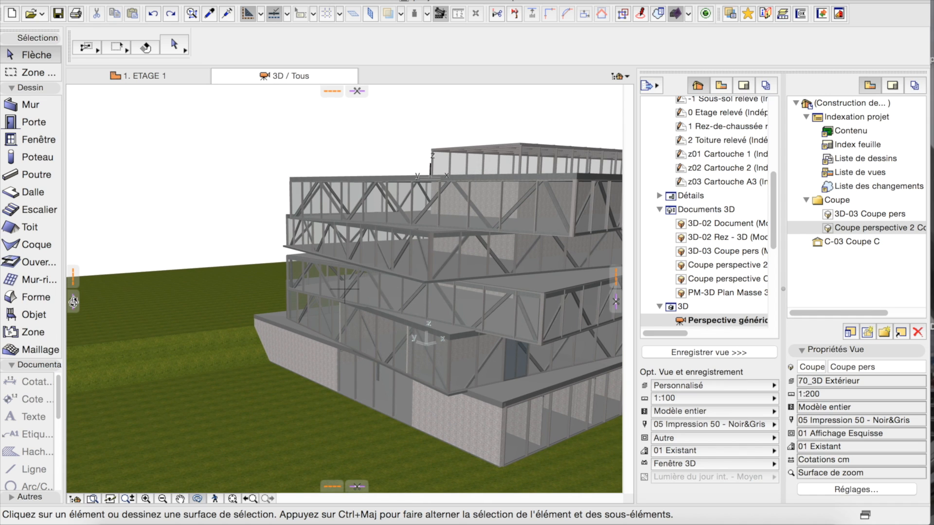
- Place a vertical cutting plane through the interior of the building and finish the cutaway
click(73, 301)
click(73, 301)
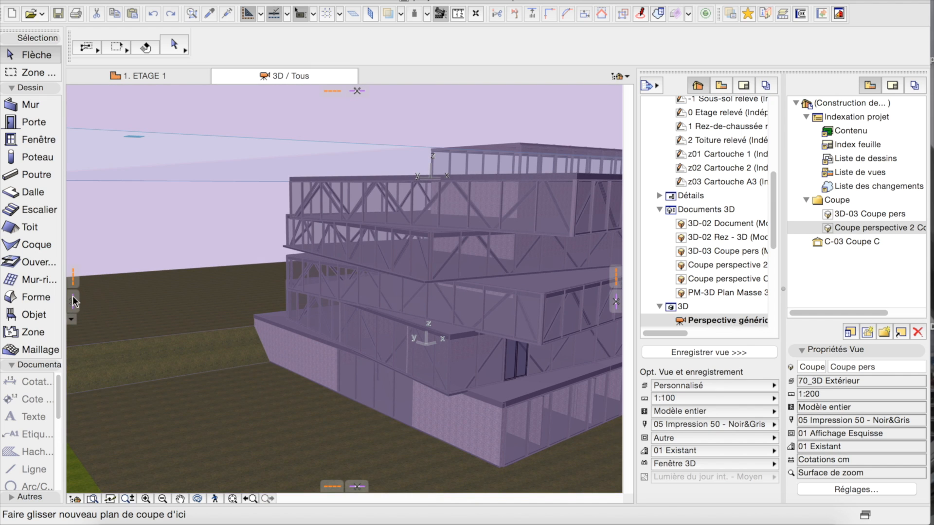
click(75, 303)
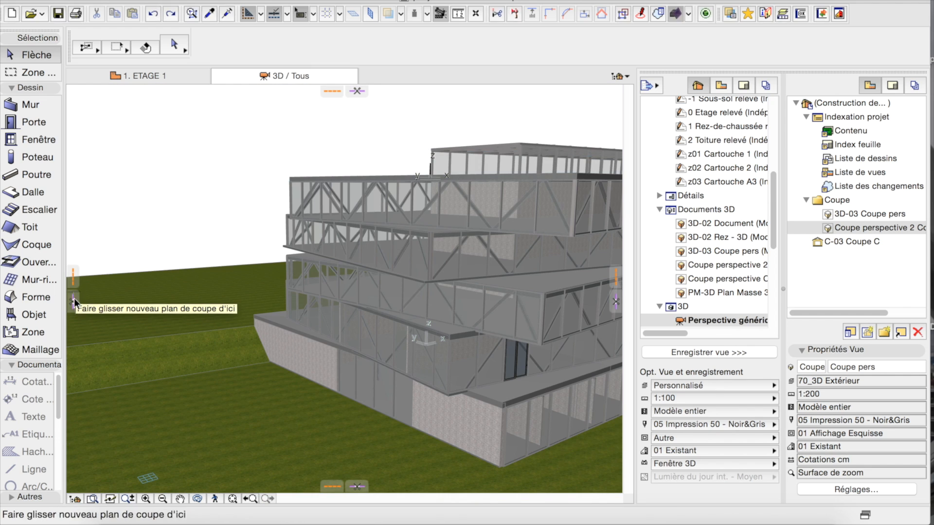
drag(227, 305, 471, 278)
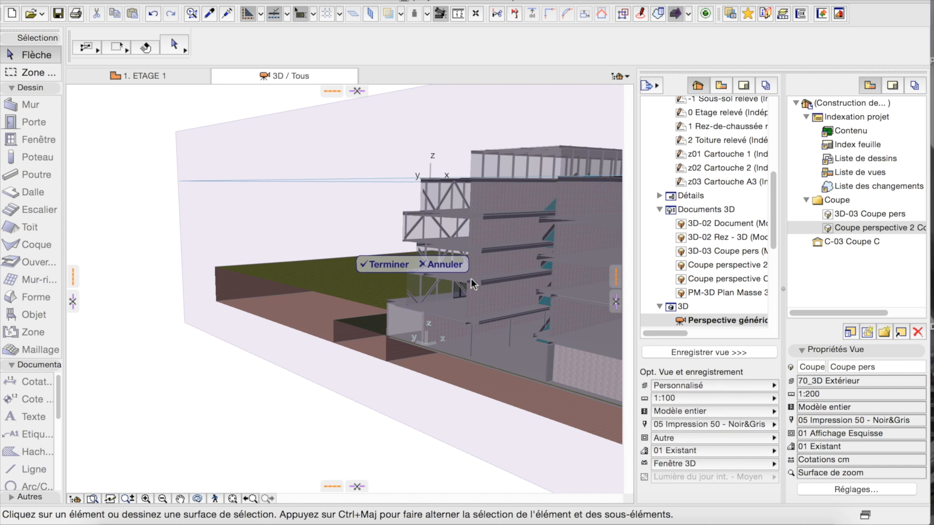
click(396, 263)
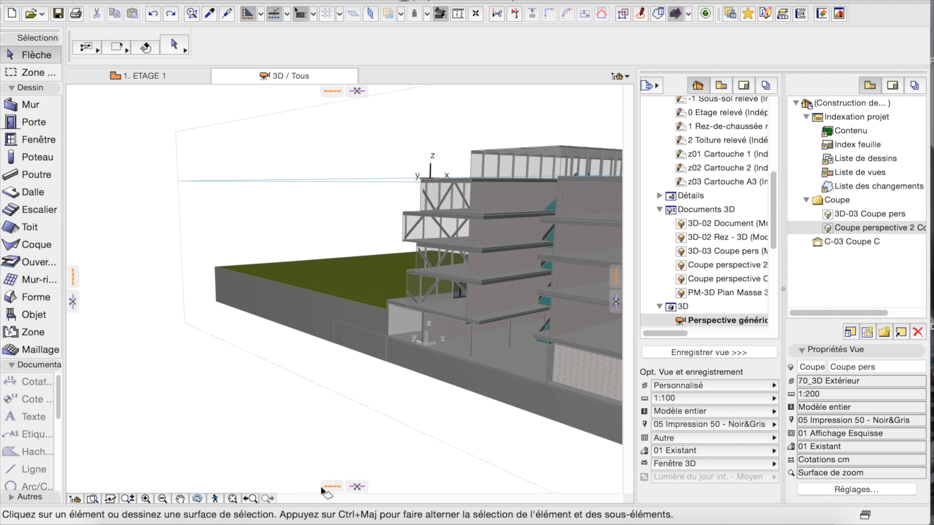
- Orbit and pan the model until the cut side of the building faces the viewer
click(193, 498)
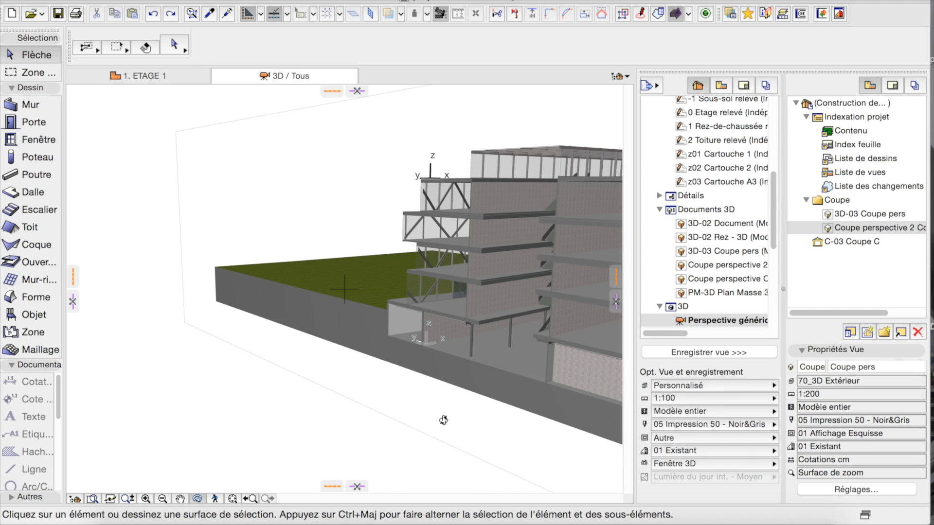
key(Escape)
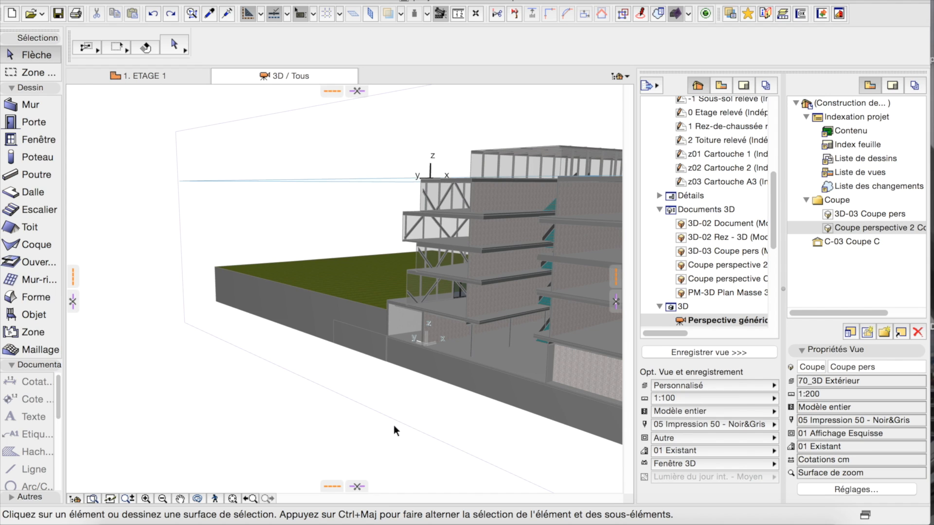
click(197, 498)
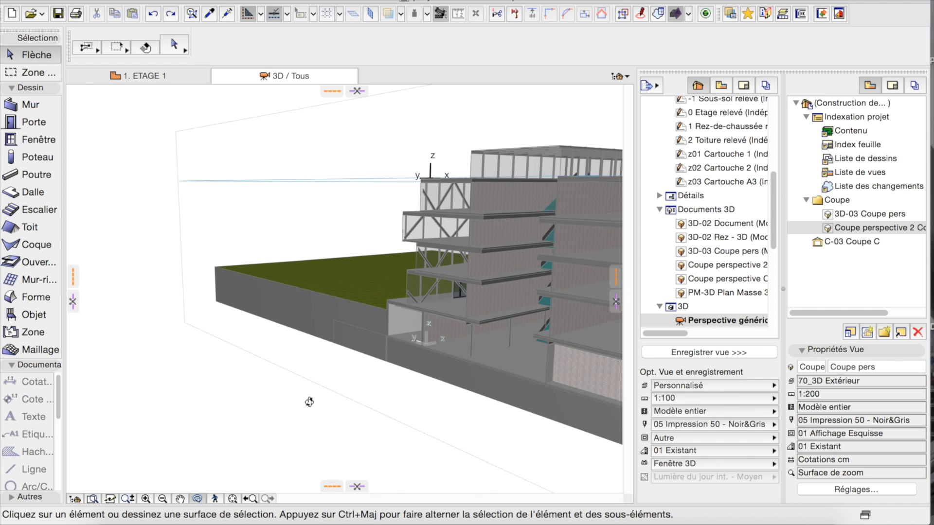
drag(511, 429, 575, 332)
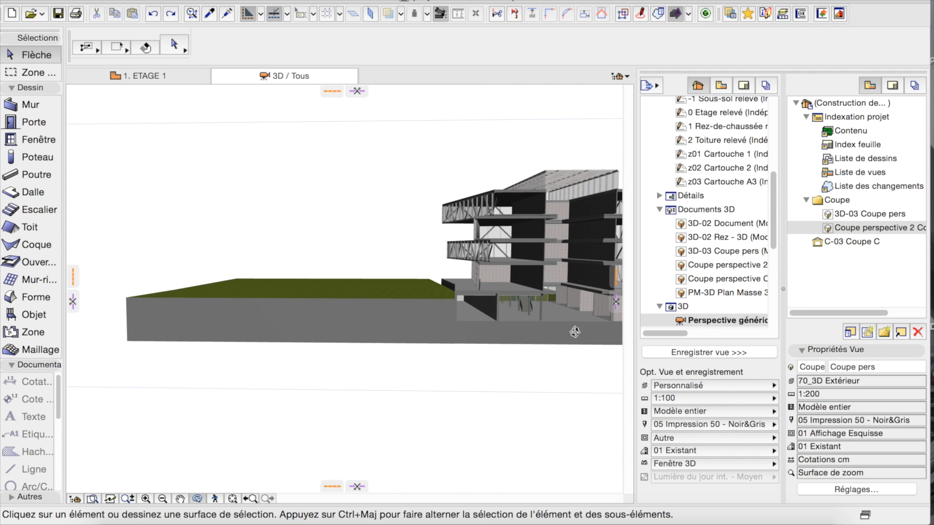
drag(570, 293, 564, 298)
click(180, 499)
drag(492, 283, 339, 294)
scroll(339, 293, up, 5)
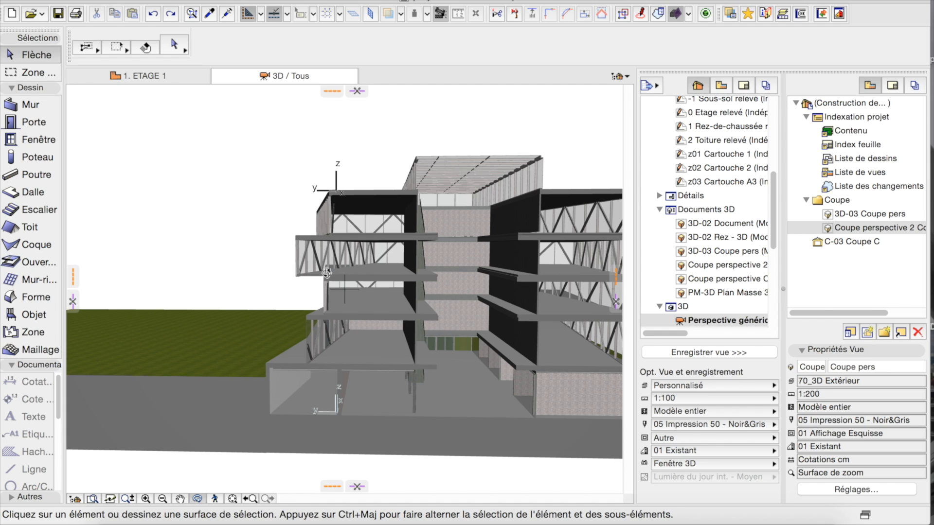
- Align the camera perpendicular to the cut surface of the interior wall and frame the entire building section, centred on the atrium
click(201, 0)
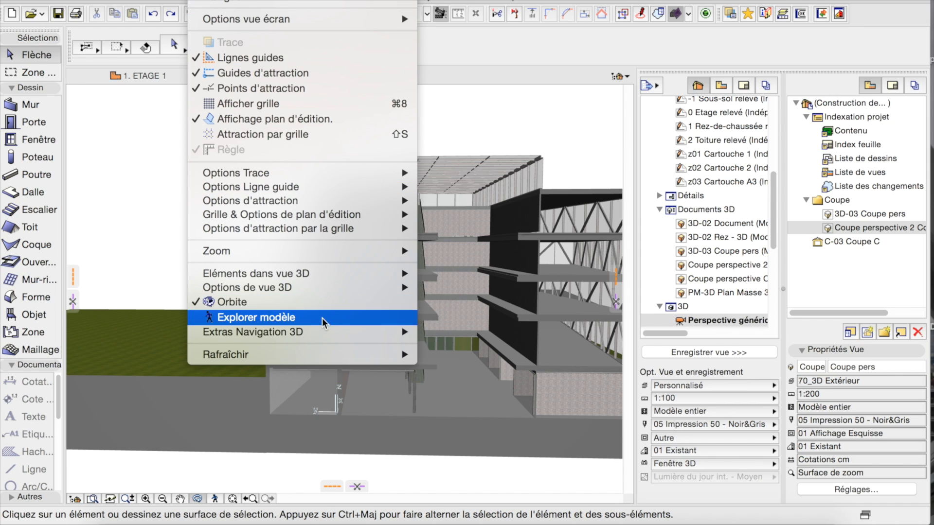
mouse_move(325, 332)
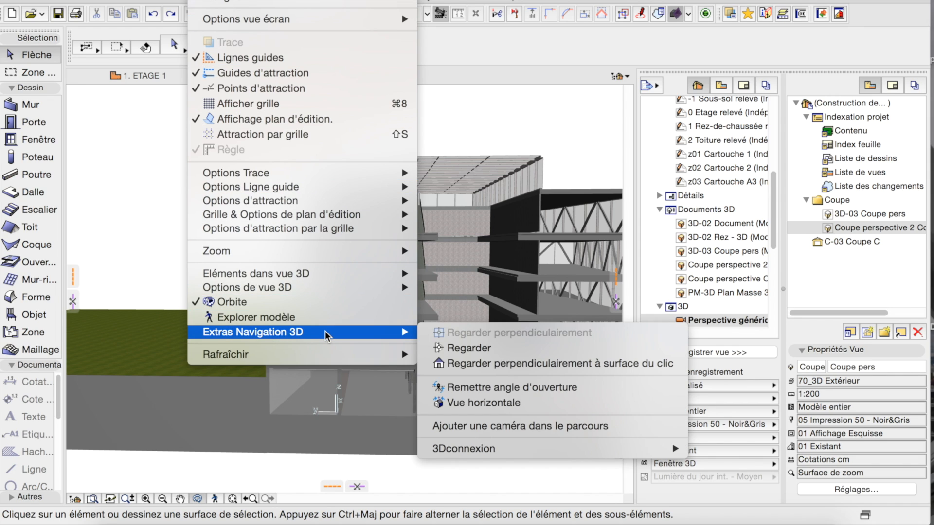
click(505, 363)
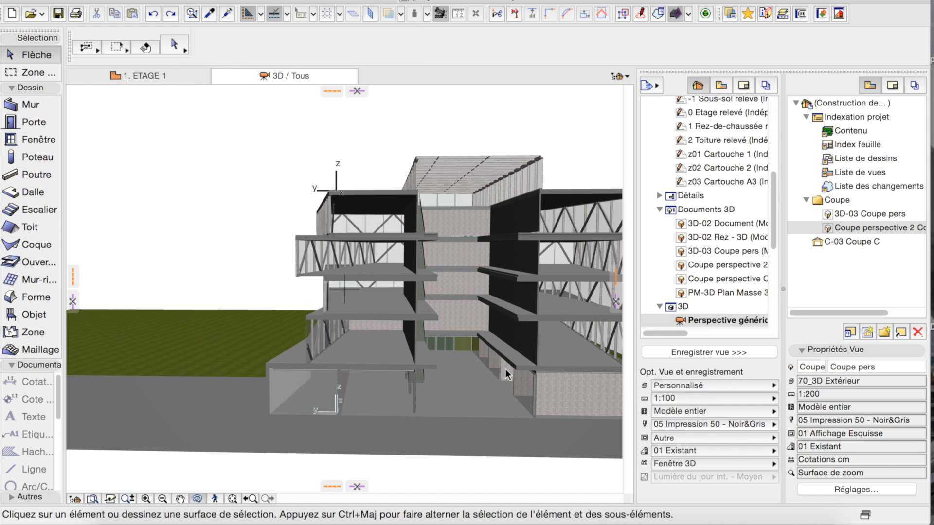
click(538, 319)
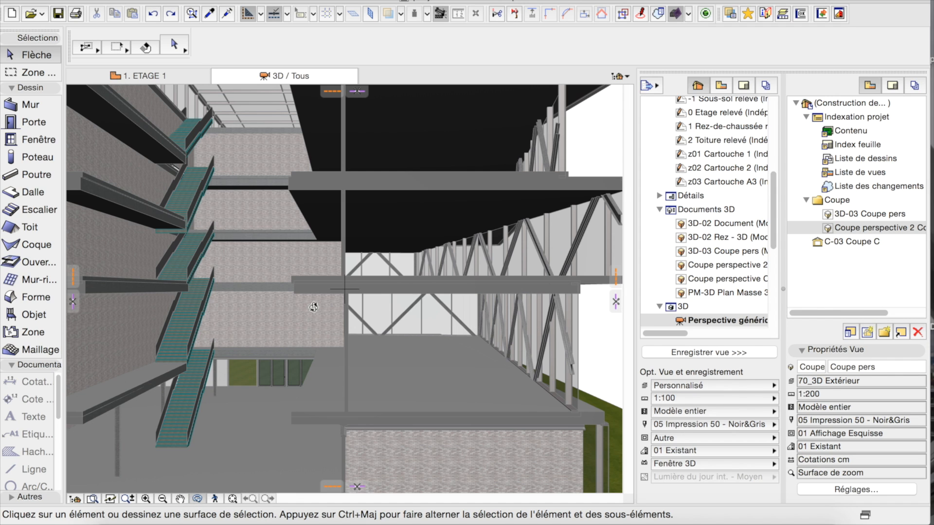
scroll(313, 307, down, 2)
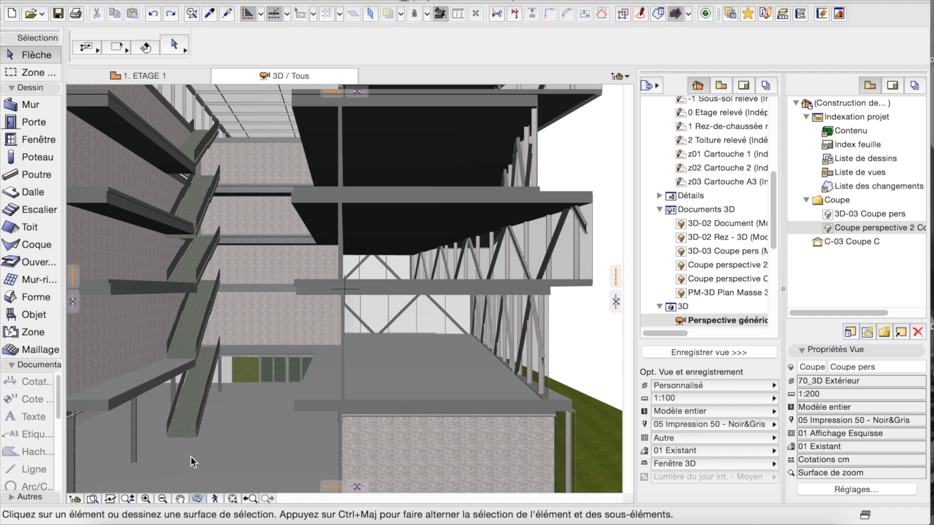
drag(314, 351, 398, 323)
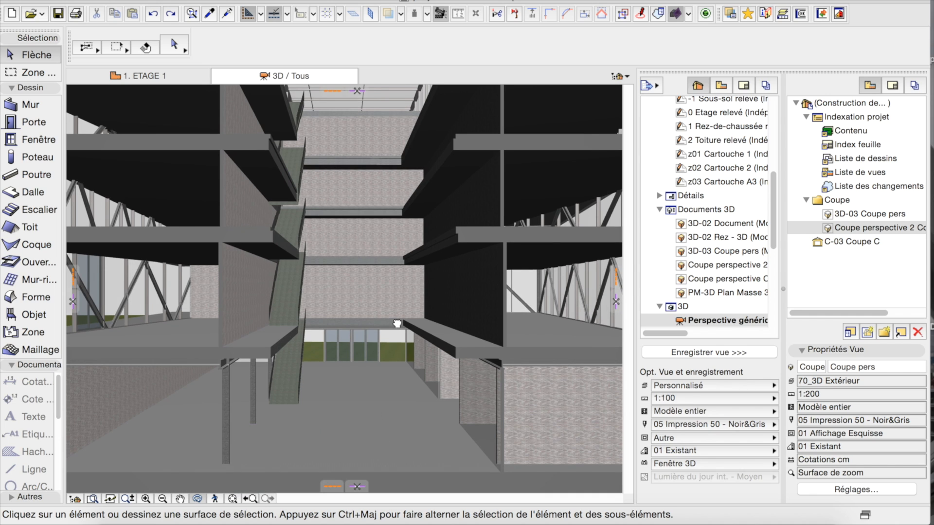
scroll(398, 324, down, 5)
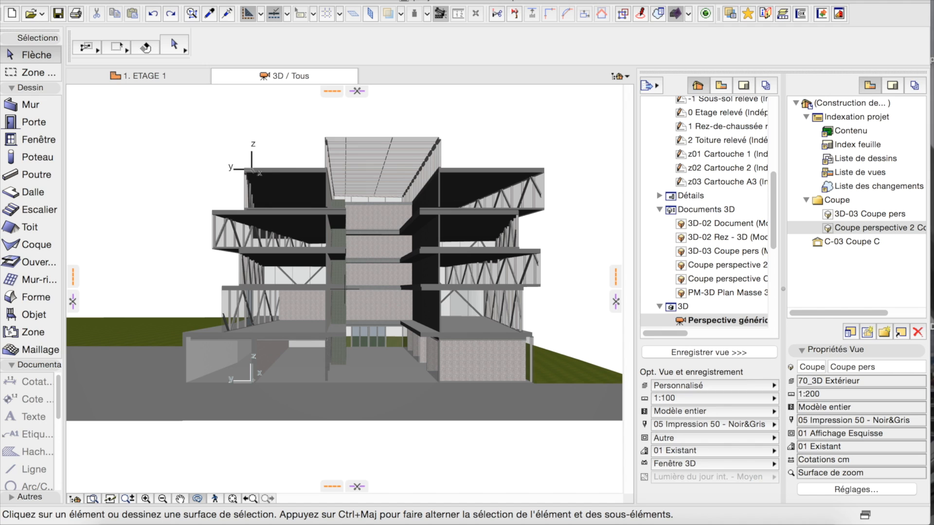
- Create a new 3D document from the cut perspective with the reference ID "Coupe perspective 5" and the name "Coupe pers"
click(303, 1)
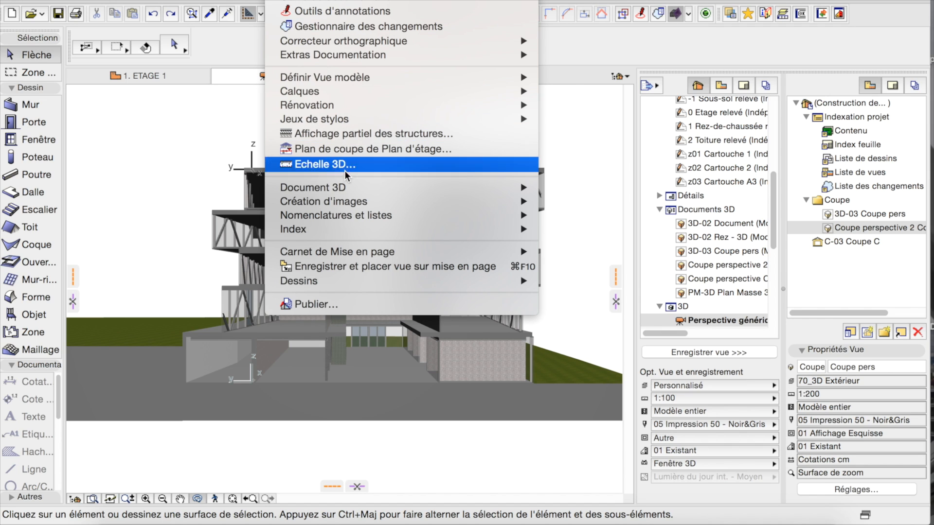
mouse_move(396, 195)
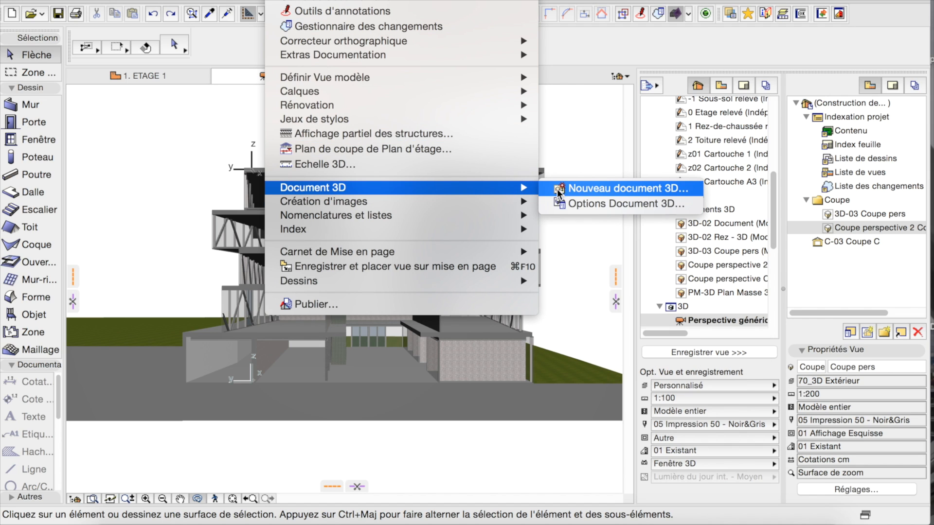
click(587, 188)
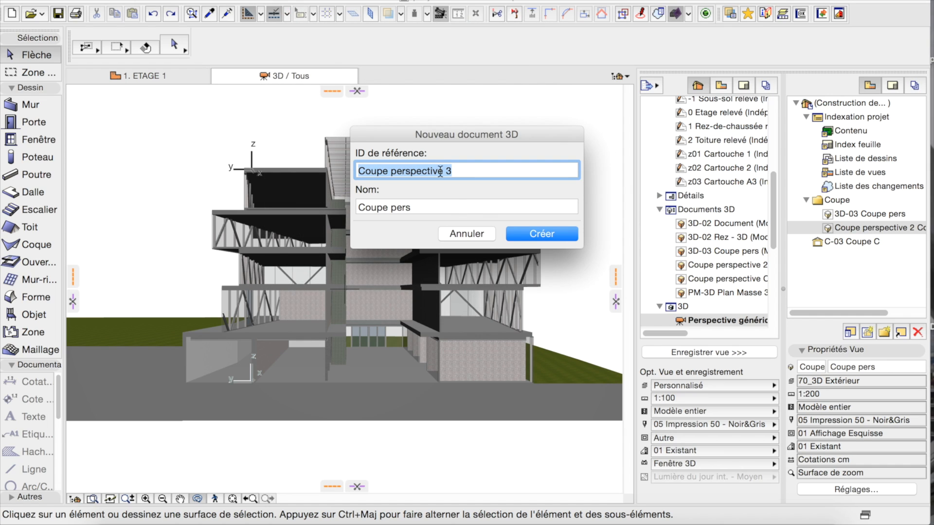
click(465, 170)
drag(464, 171, 337, 166)
text(Co)
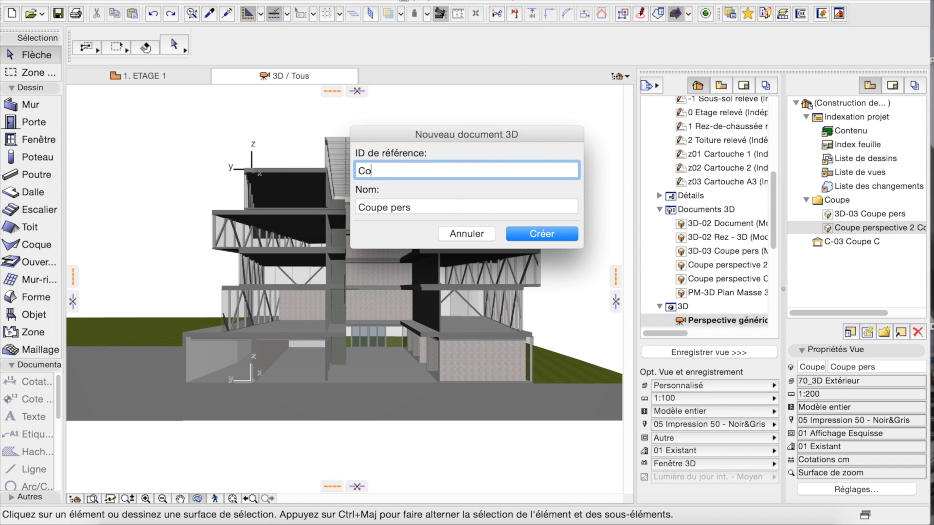
text(upe perspective 5)
click(550, 236)
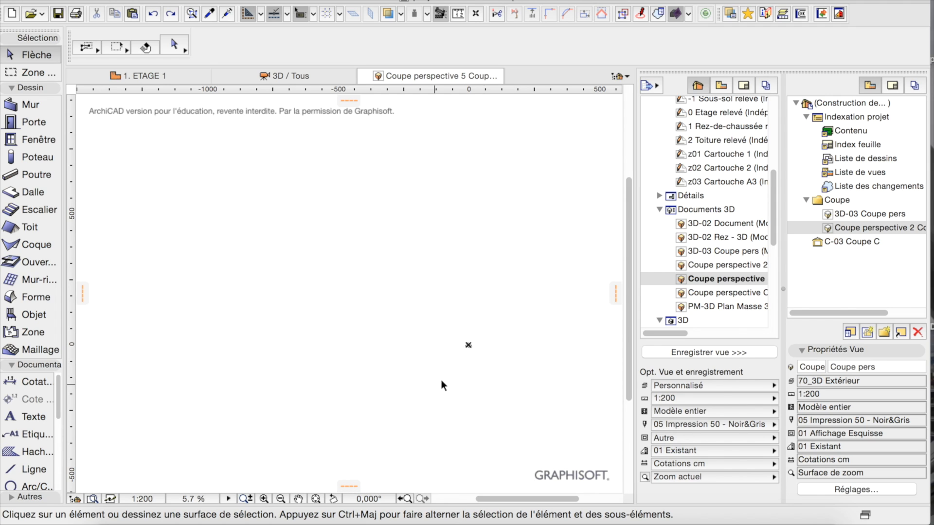
- Fit the new section drawing in the window and save Coupe perspective 5 as a view in the Coupe folder
click(315, 499)
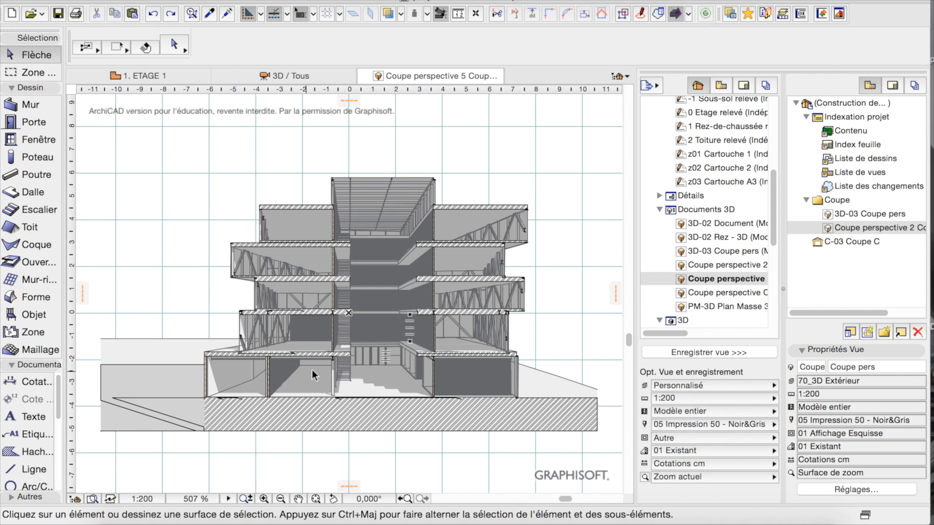
scroll(312, 370, up, 2)
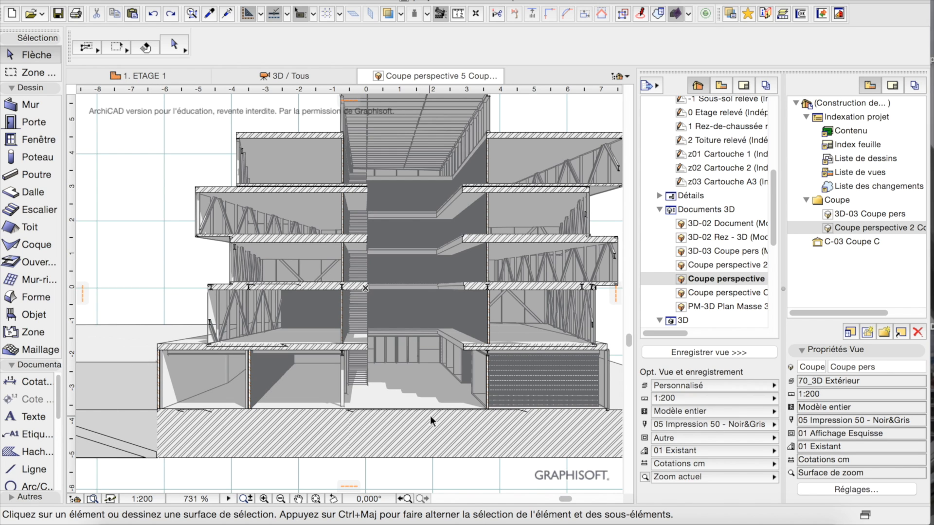
scroll(430, 416, down, 2)
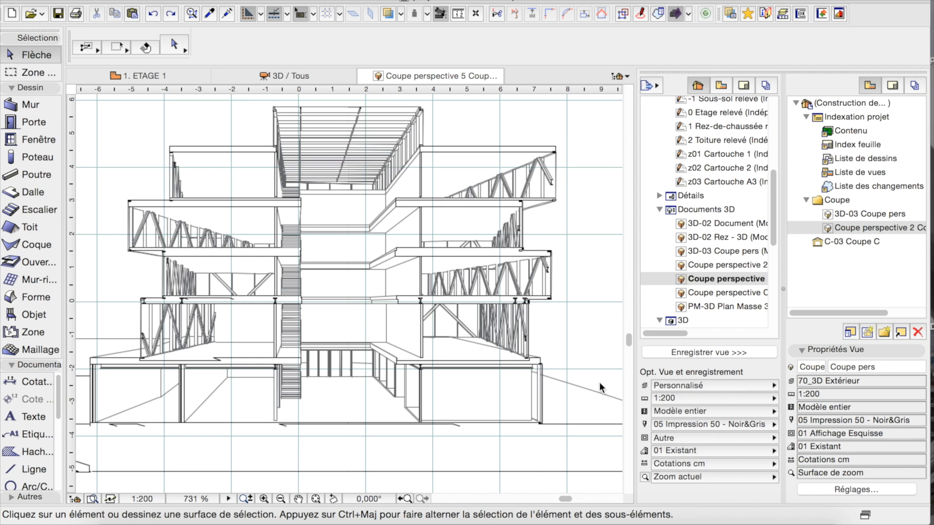
scroll(493, 366, up, 2)
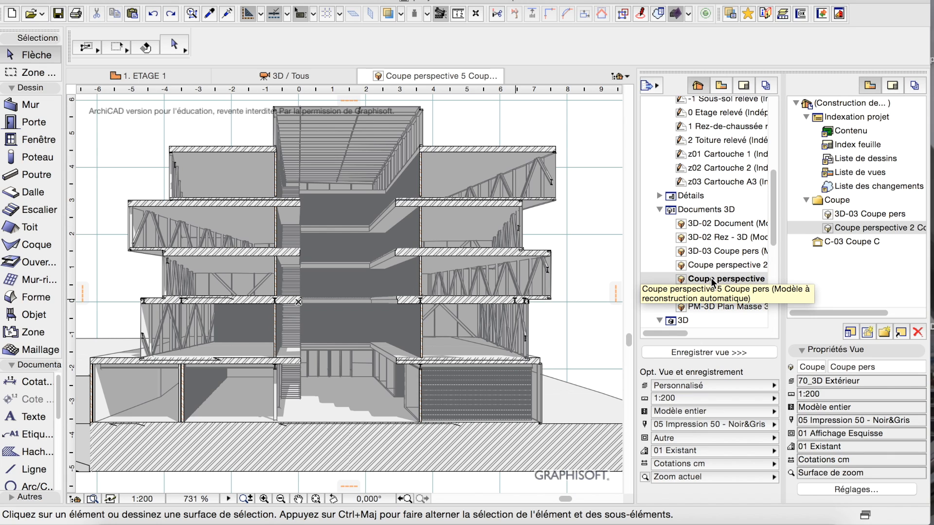
drag(711, 278, 863, 236)
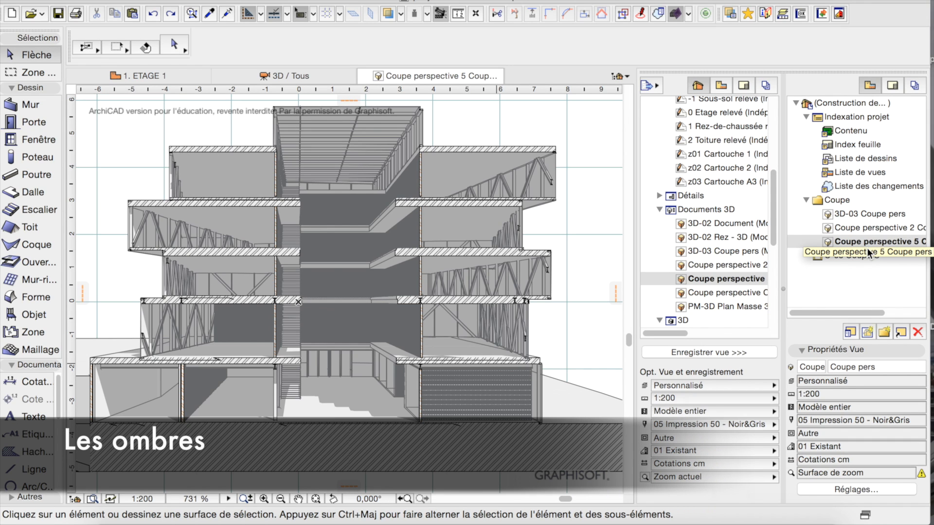
- Turn off the cast shadows (Ombres portées: Sans) in the 3D document options of Coupe perspective 5
right_click(866, 247)
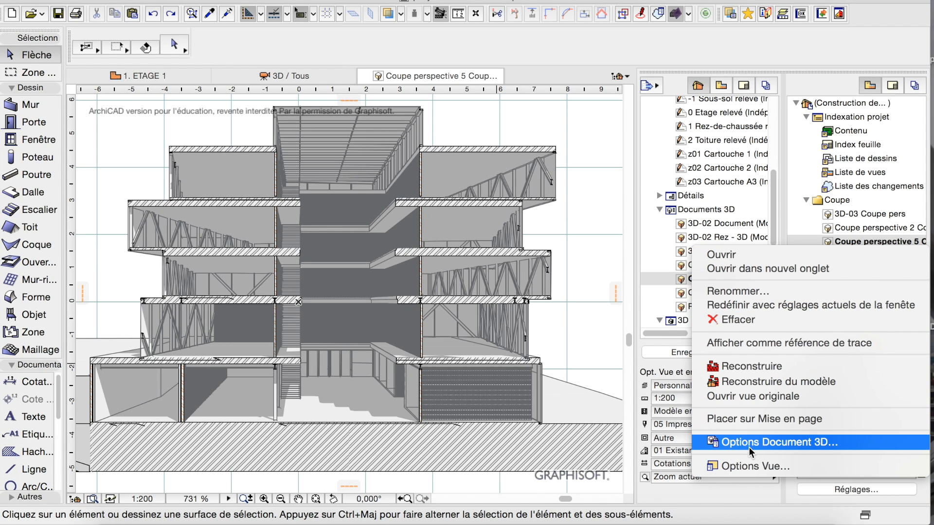
click(795, 442)
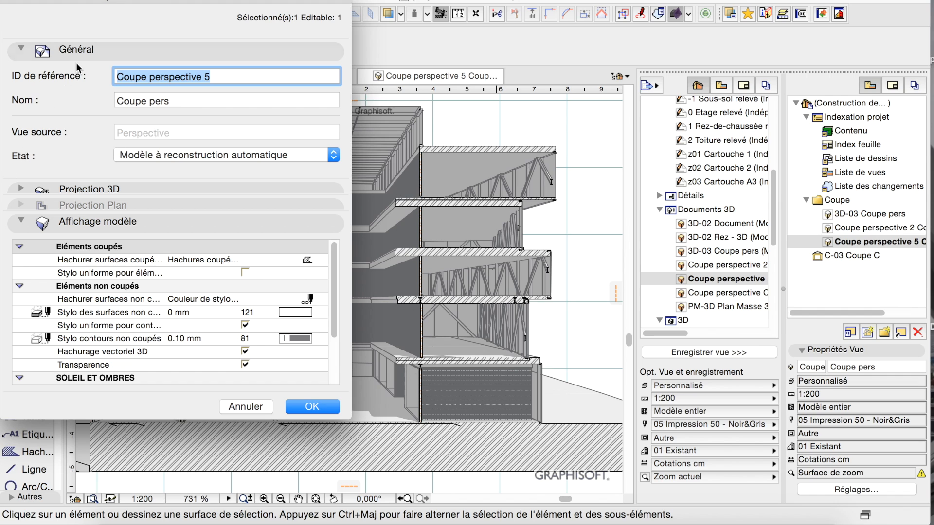
click(193, 189)
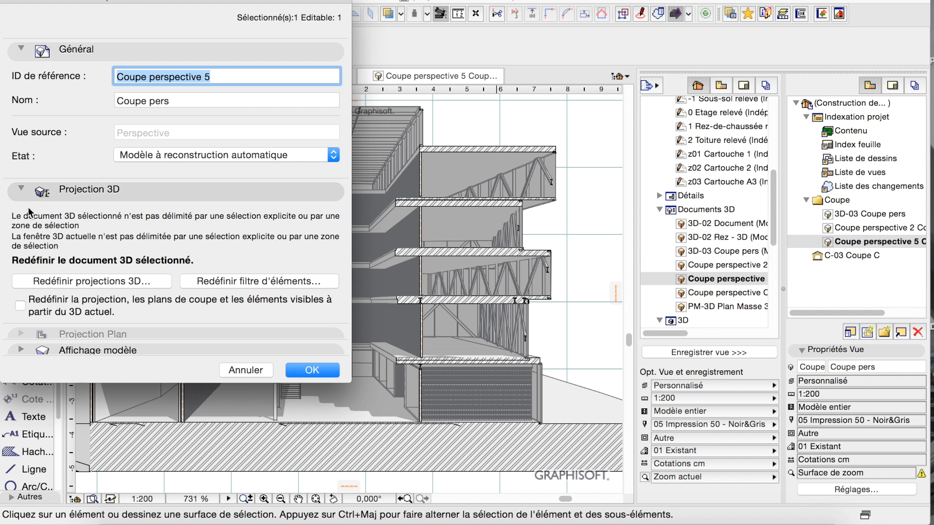
click(93, 349)
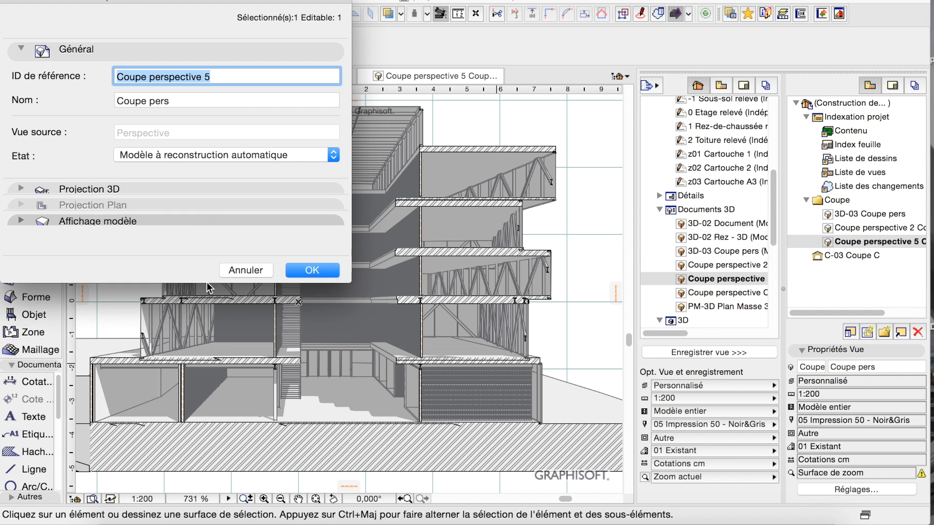
scroll(338, 297, down, 5)
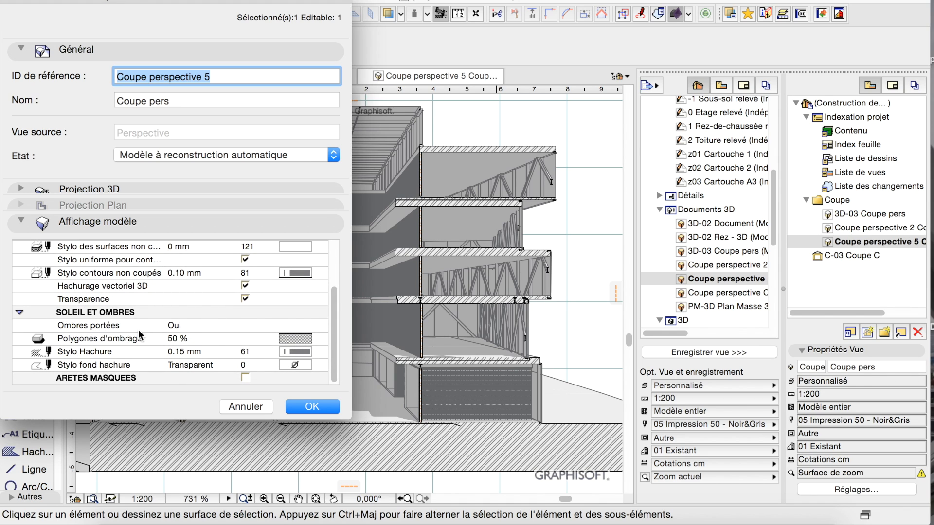
click(179, 328)
click(321, 326)
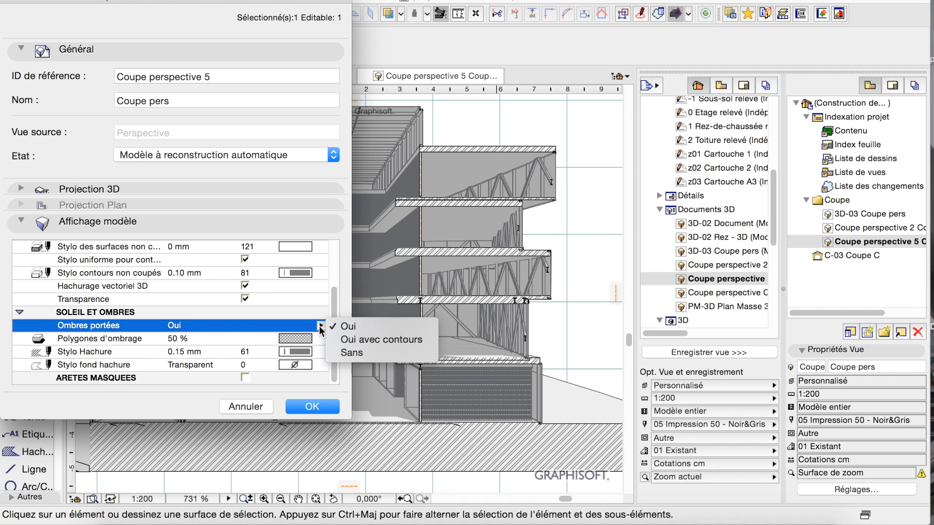
click(337, 353)
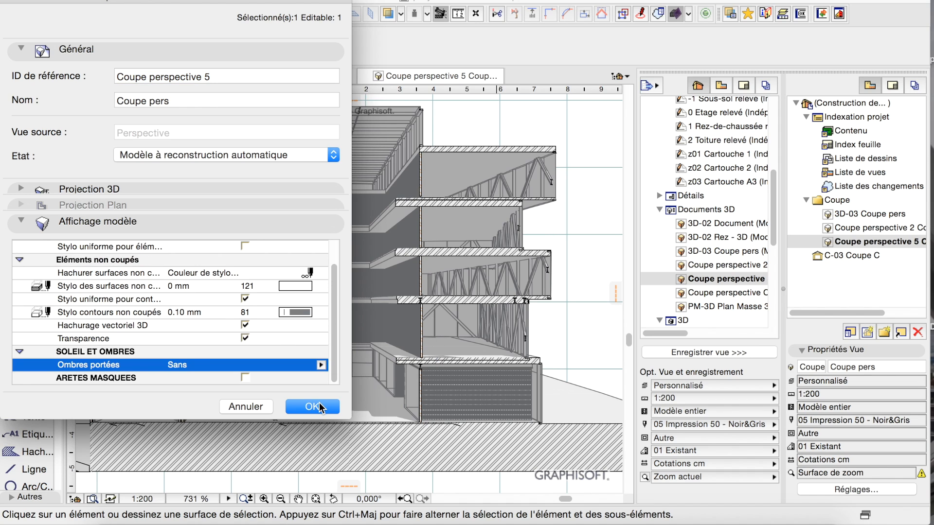
click(319, 402)
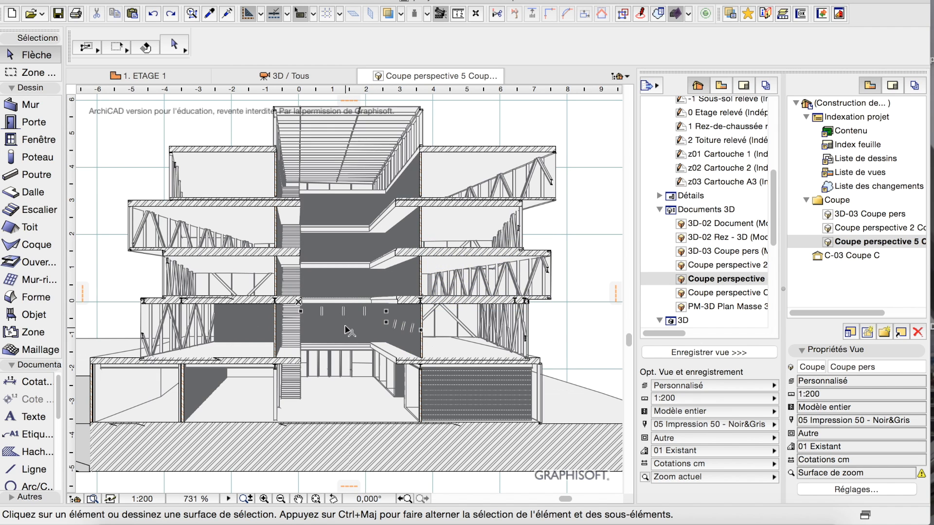
- Examine the hatching on the atrium walls up close and return to the entire section
scroll(347, 329, up, 5)
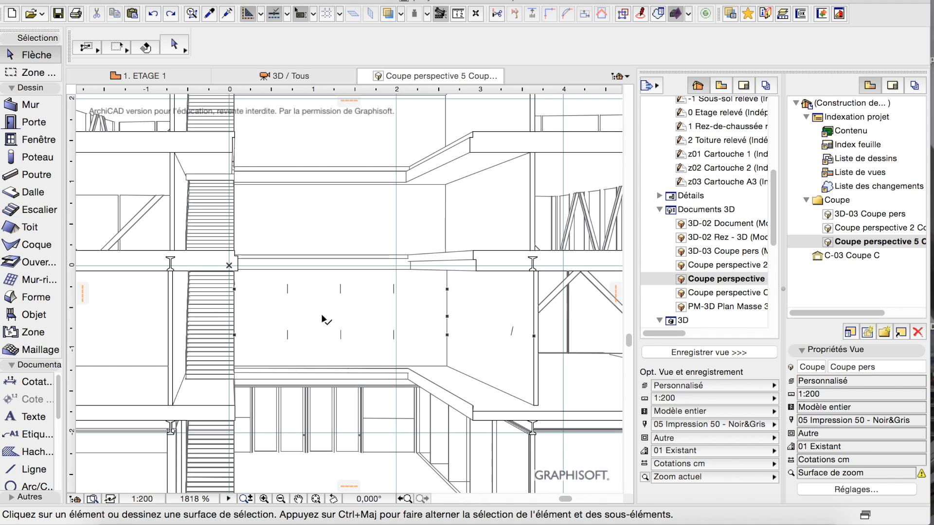
scroll(420, 326, up, 3)
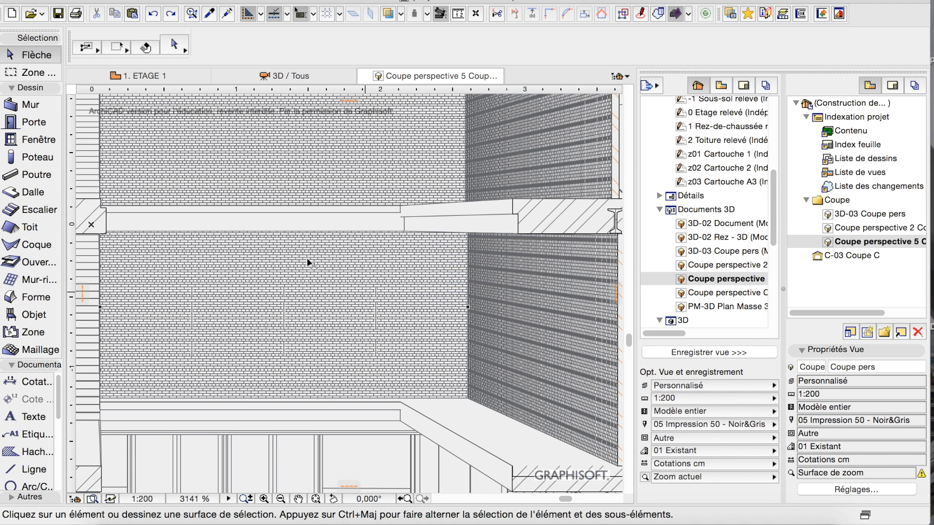
scroll(355, 245, up, 1)
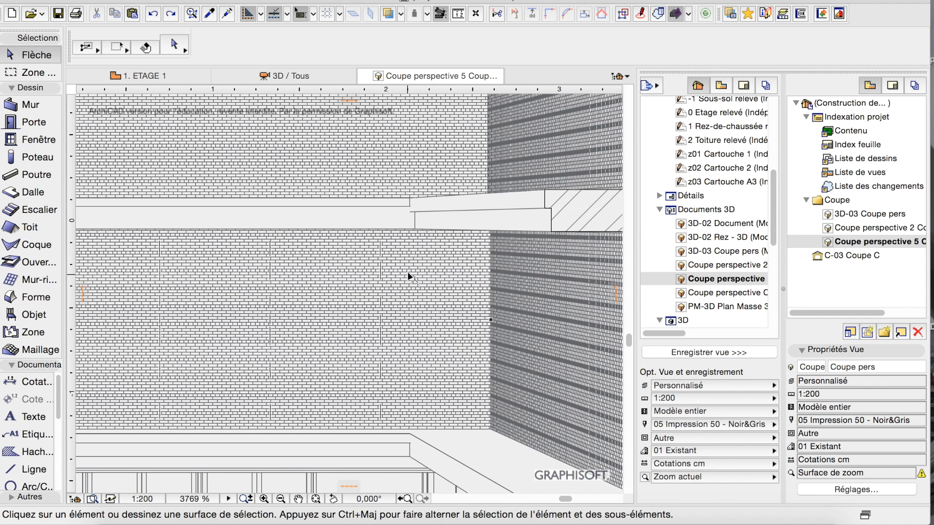
scroll(410, 277, down, 6)
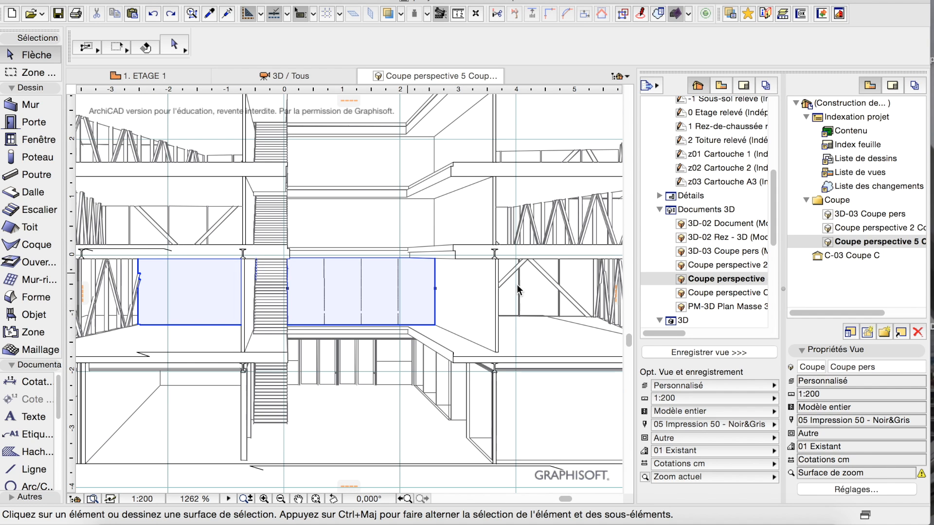
scroll(542, 285, down, 3)
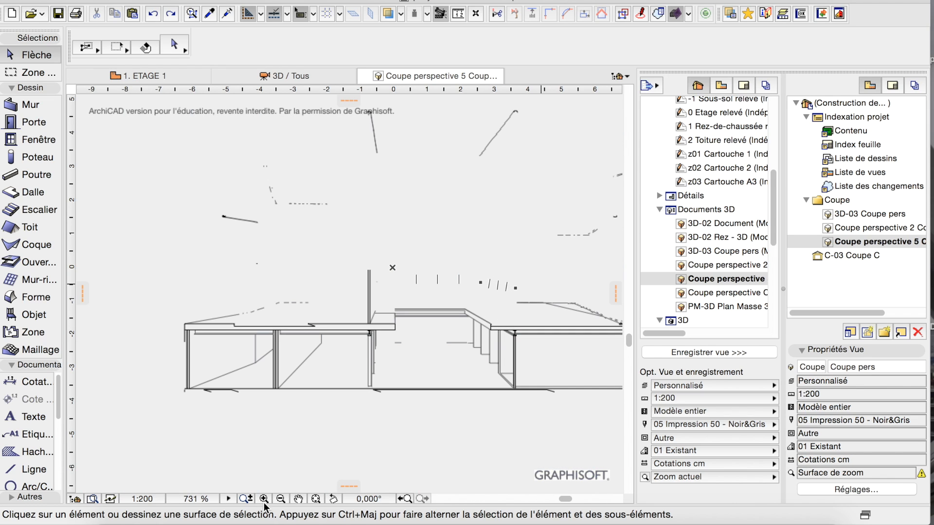
click(300, 500)
drag(455, 302, 367, 341)
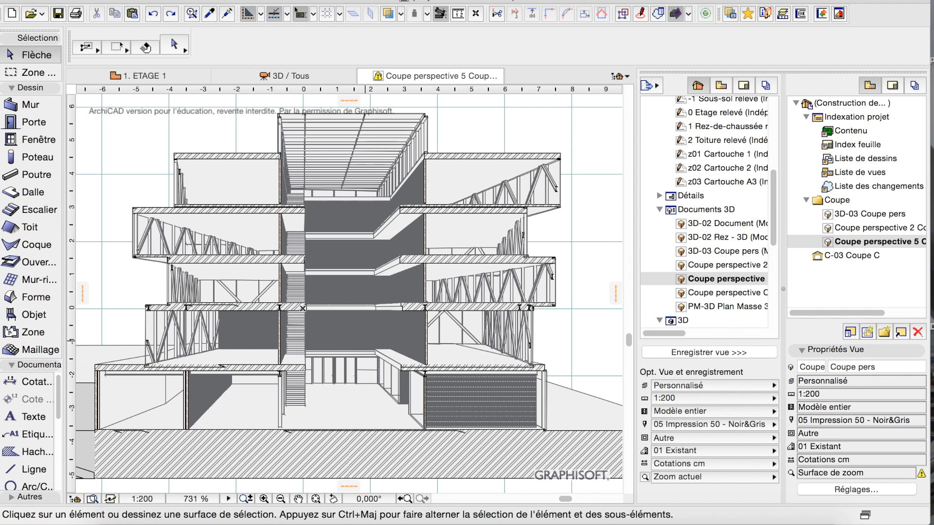
- Apply the model view option combination 95 Affichage Vente to the section drawing
click(306, 0)
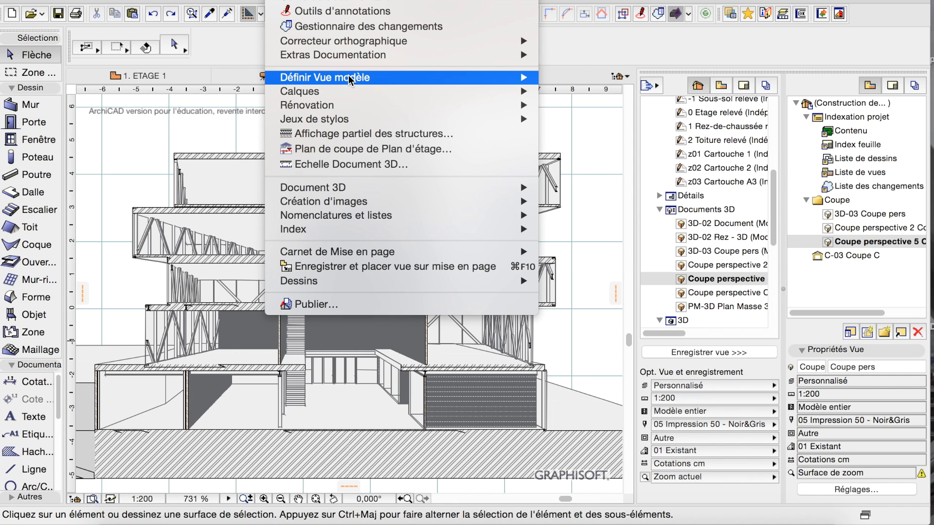
mouse_move(517, 78)
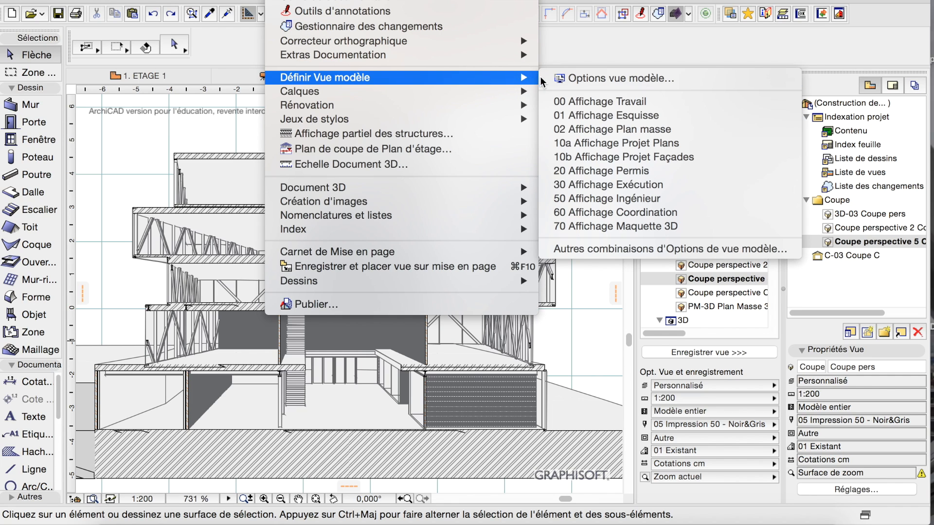
click(606, 79)
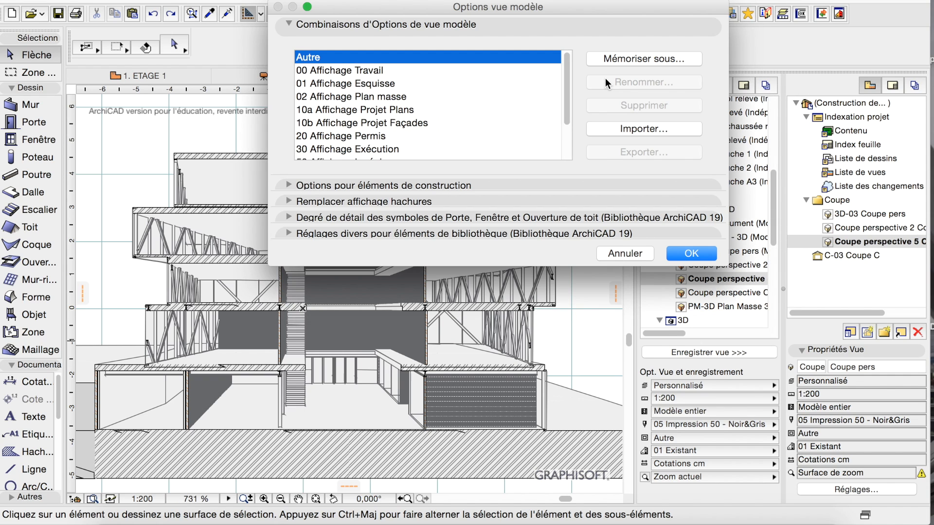
drag(363, 18, 570, 6)
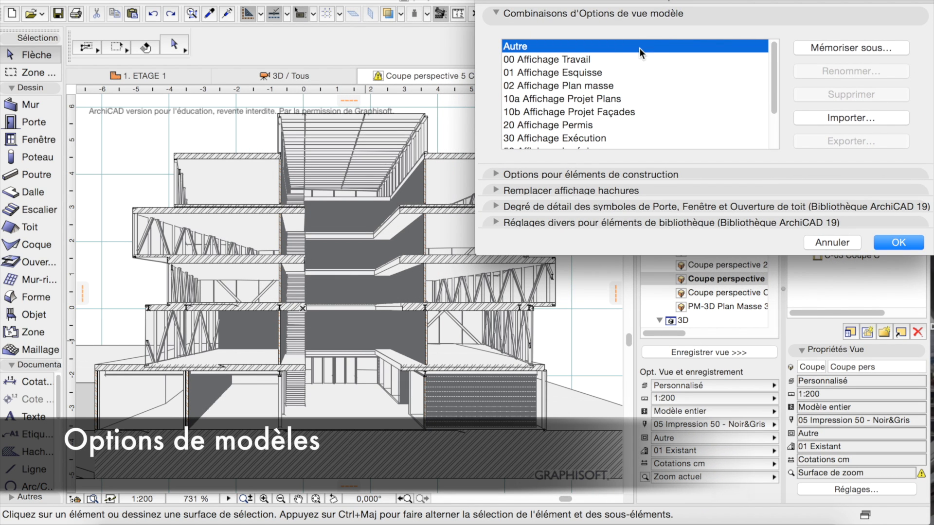
drag(772, 77, 775, 130)
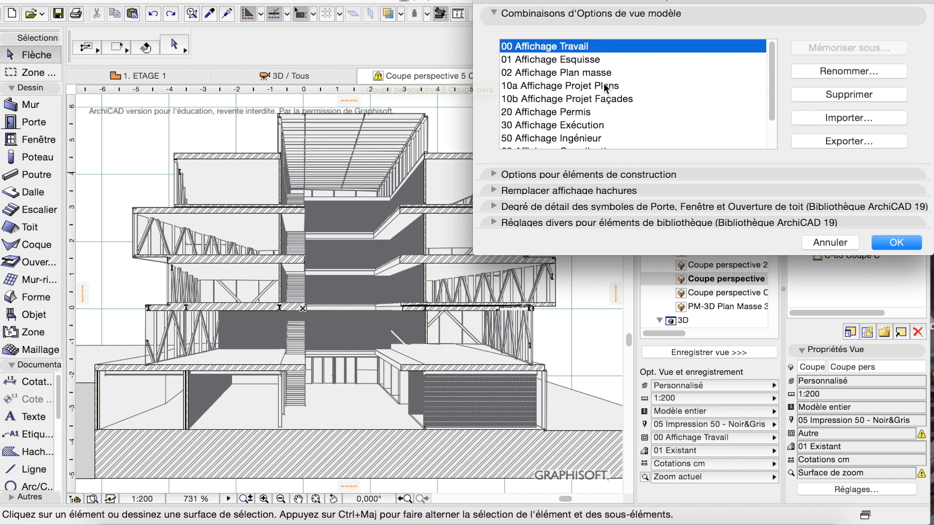
scroll(612, 131, down, 3)
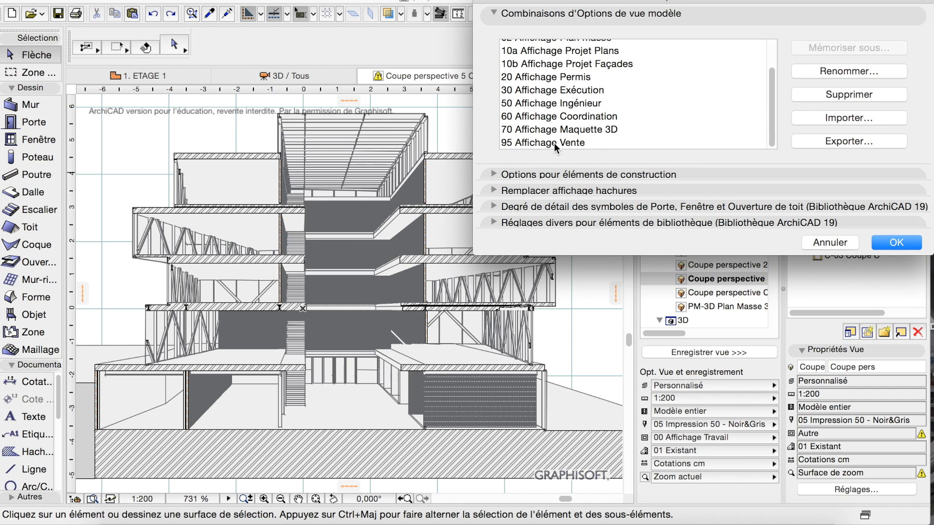
click(572, 143)
click(896, 242)
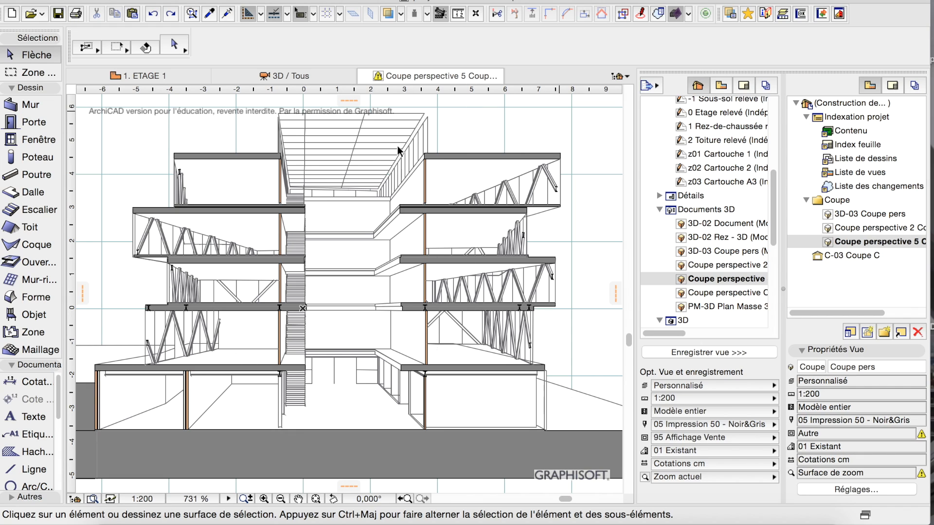
click(494, 159)
right_click(849, 245)
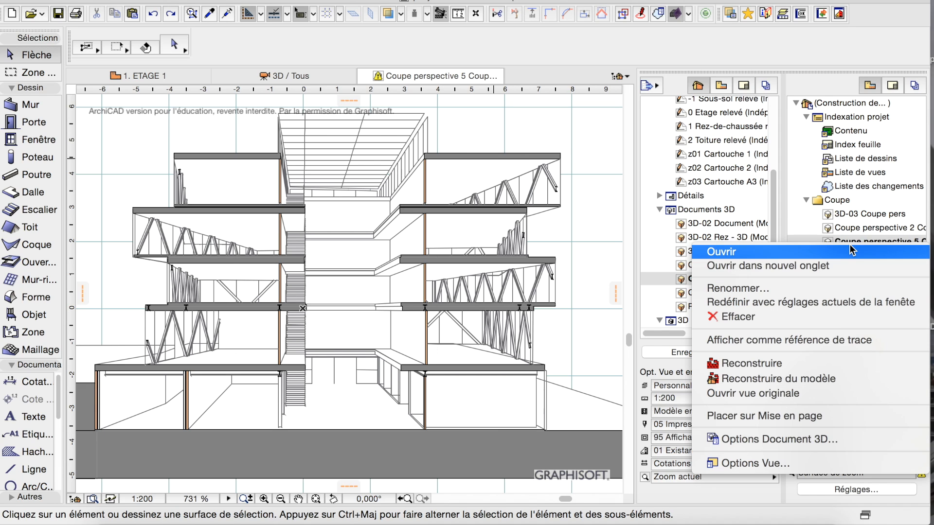
click(775, 440)
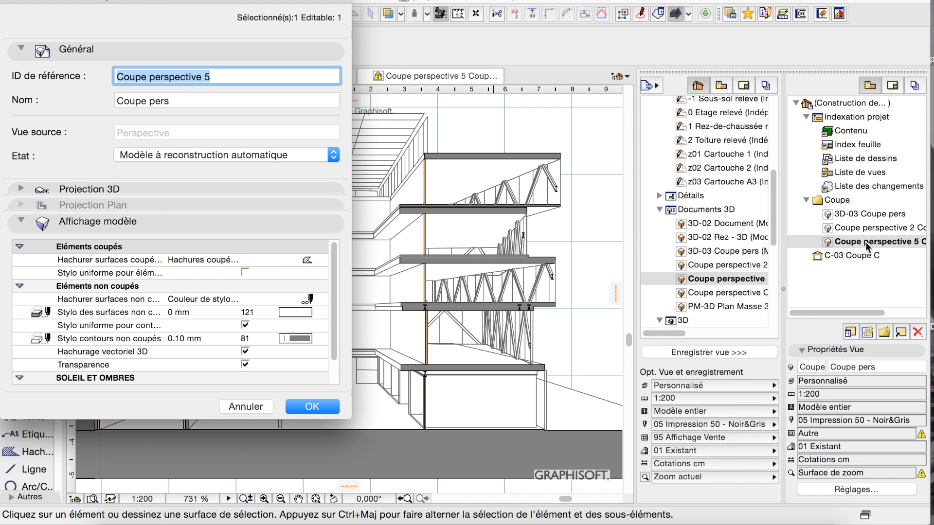
click(252, 406)
- Set the layer combination of the Coupe perspective 5 view to 50_Ing - Structure in its view options
right_click(855, 242)
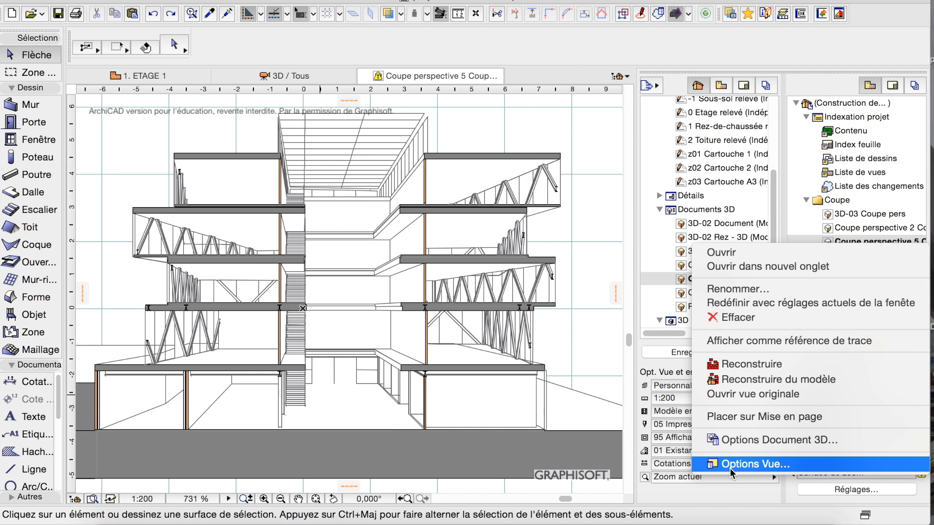
click(776, 465)
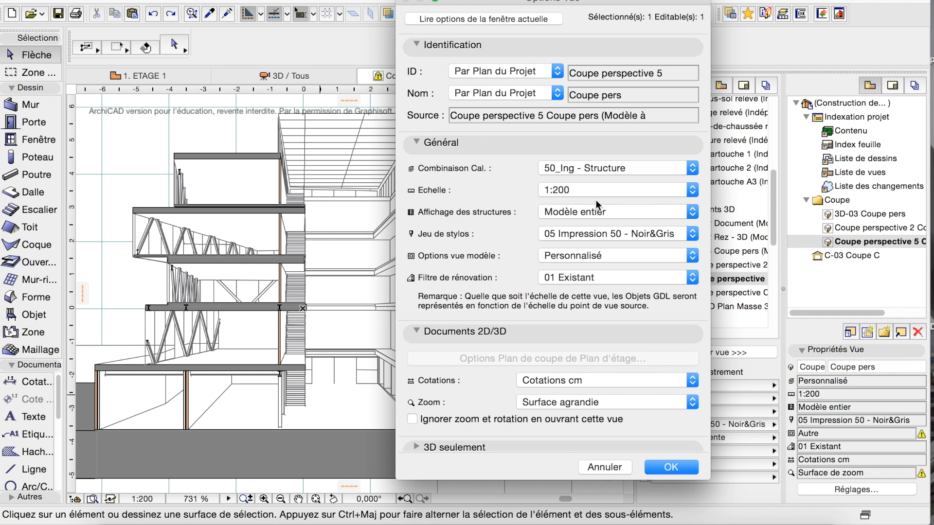
click(672, 468)
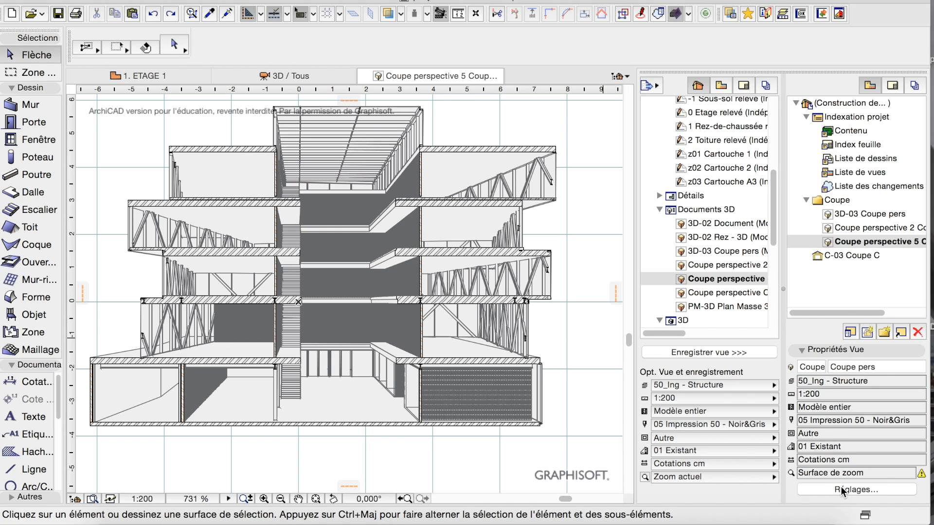
- Override the cut fills with Pas de hachure in the hatch display section of the model view options
click(301, 1)
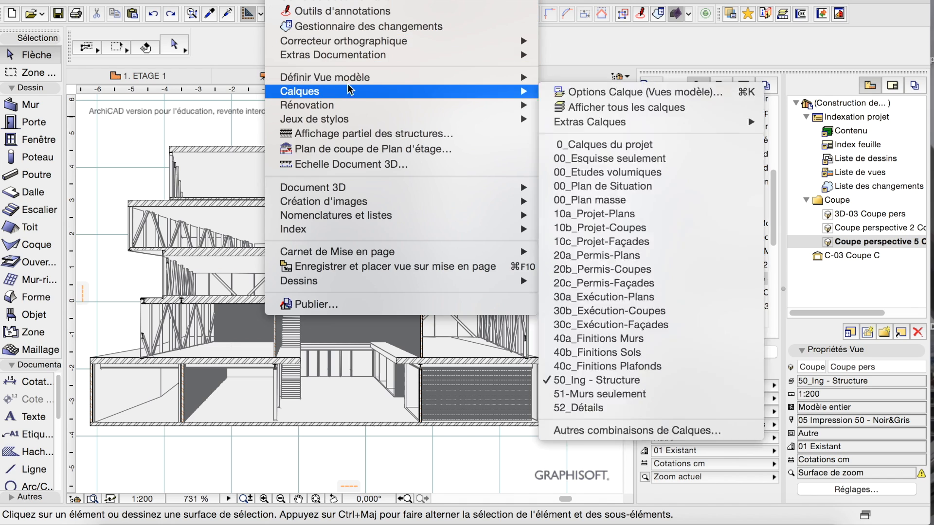
mouse_move(366, 78)
click(626, 81)
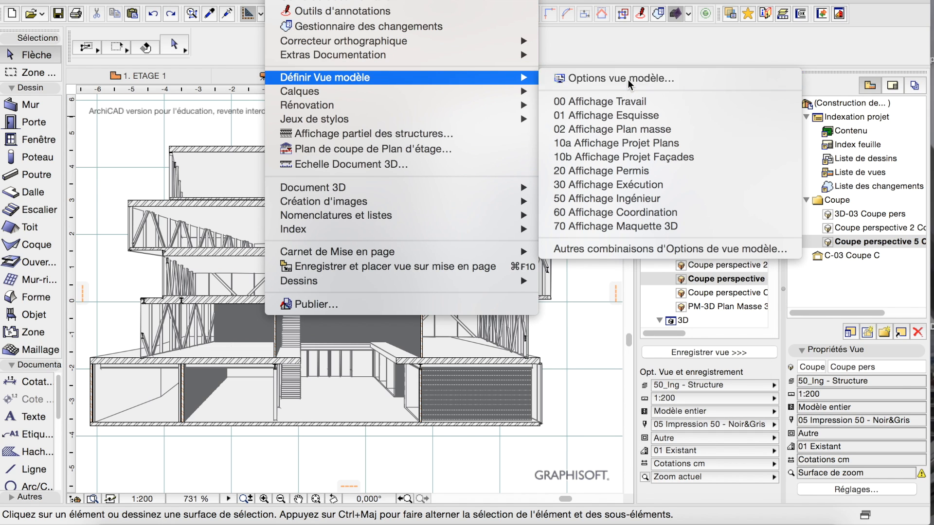
click(582, 173)
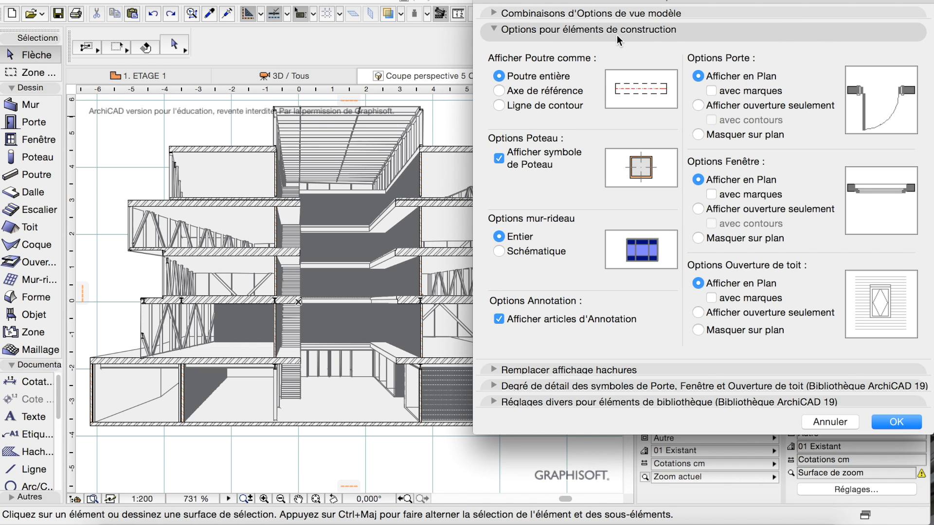
click(577, 364)
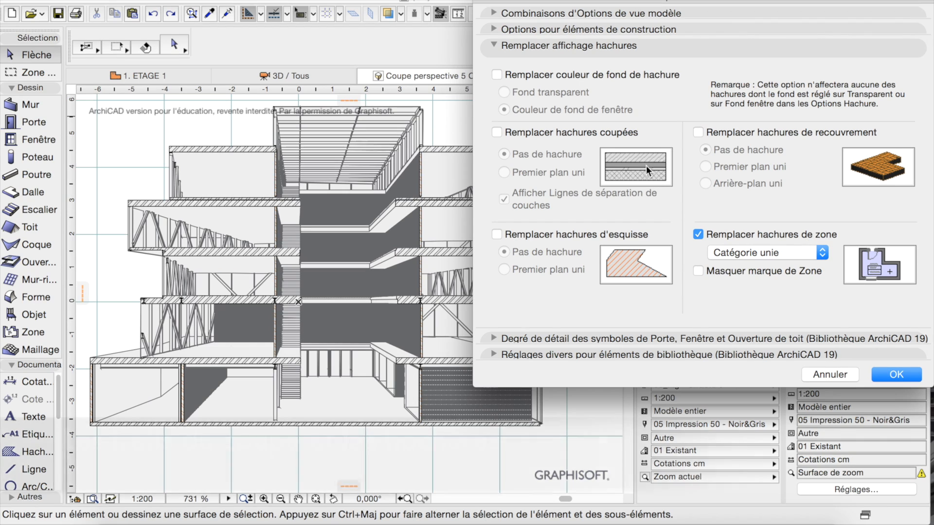
drag(567, 7, 604, 7)
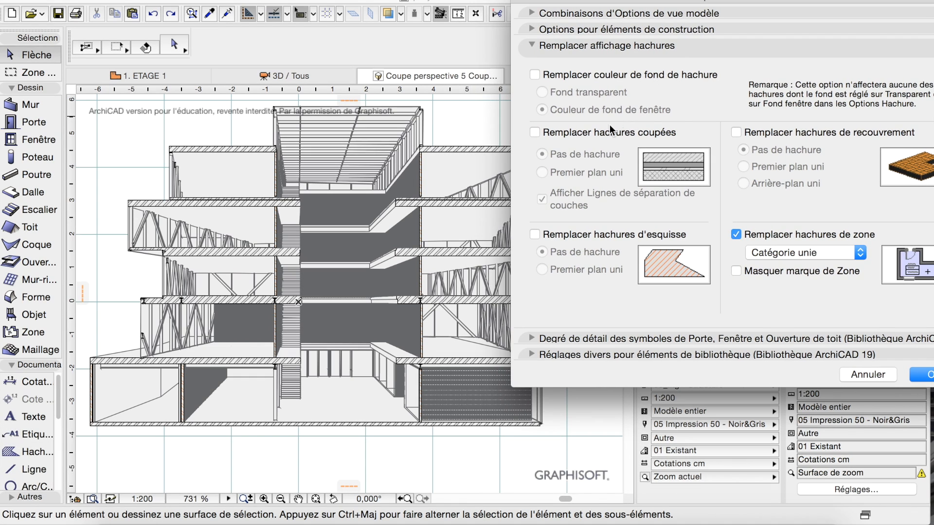
click(535, 132)
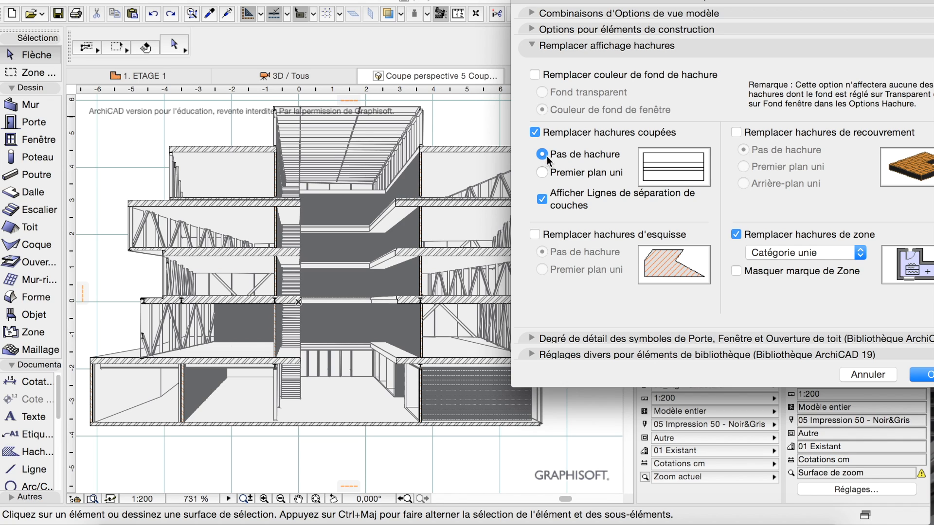
click(543, 154)
- Override the cover fills (hachures de recouvrement) with Pas de hachure and apply the model view options to the section
drag(783, 2, 763, 9)
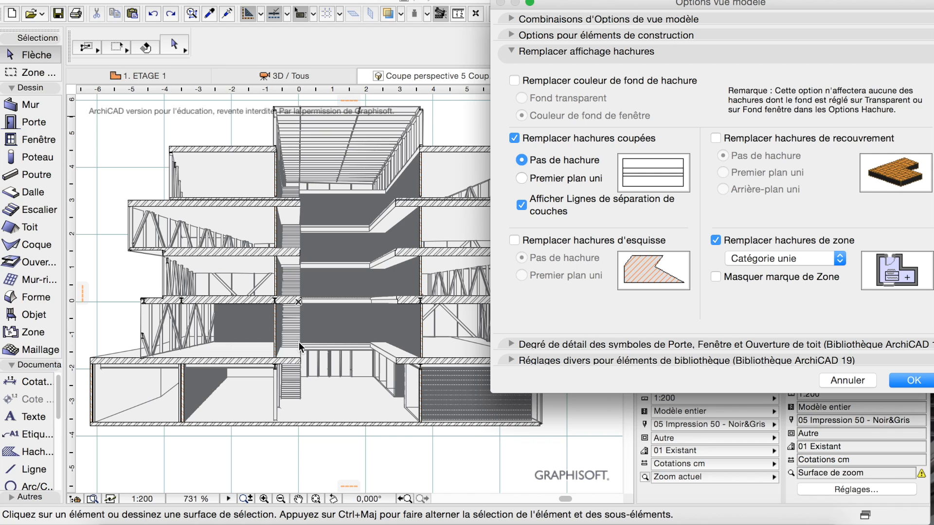
click(714, 138)
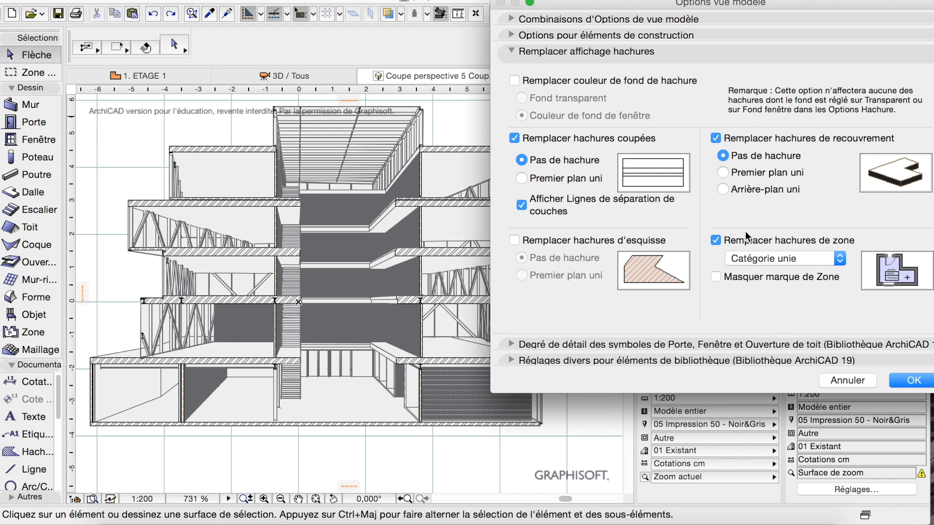
click(728, 173)
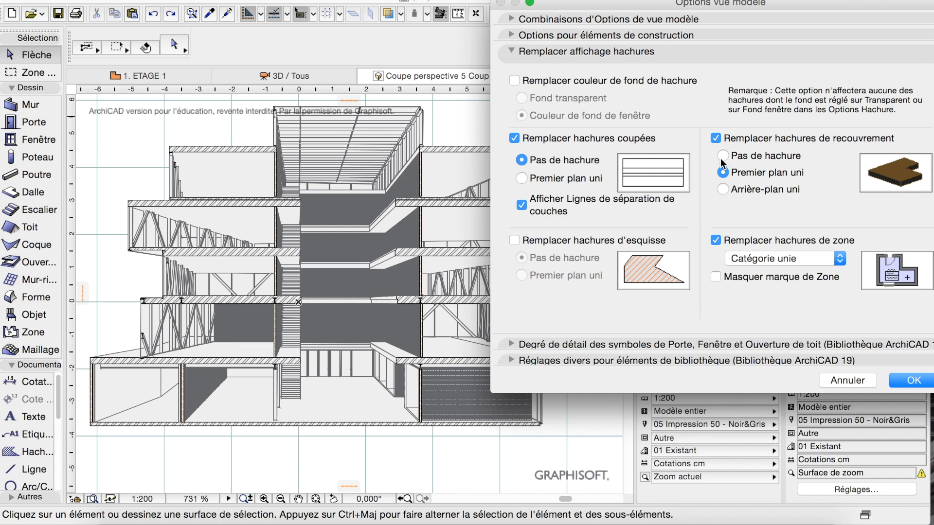
click(723, 188)
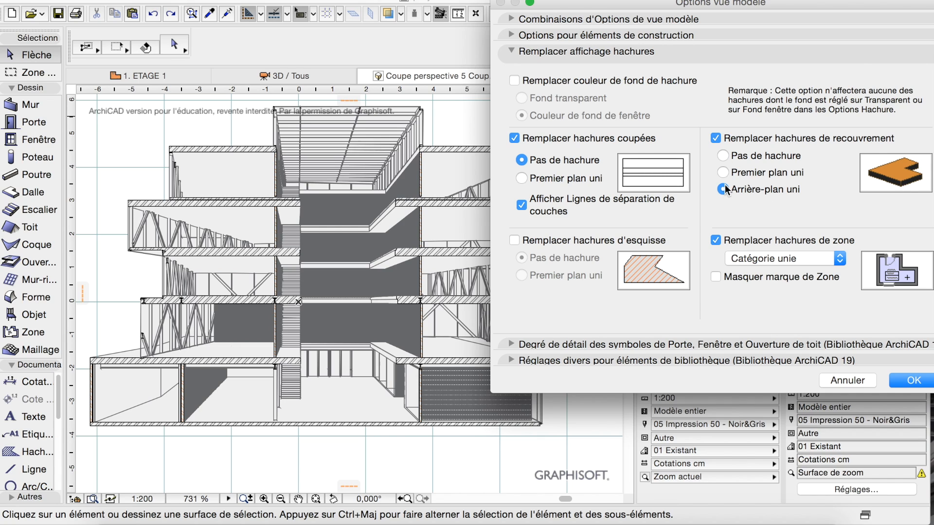
click(721, 155)
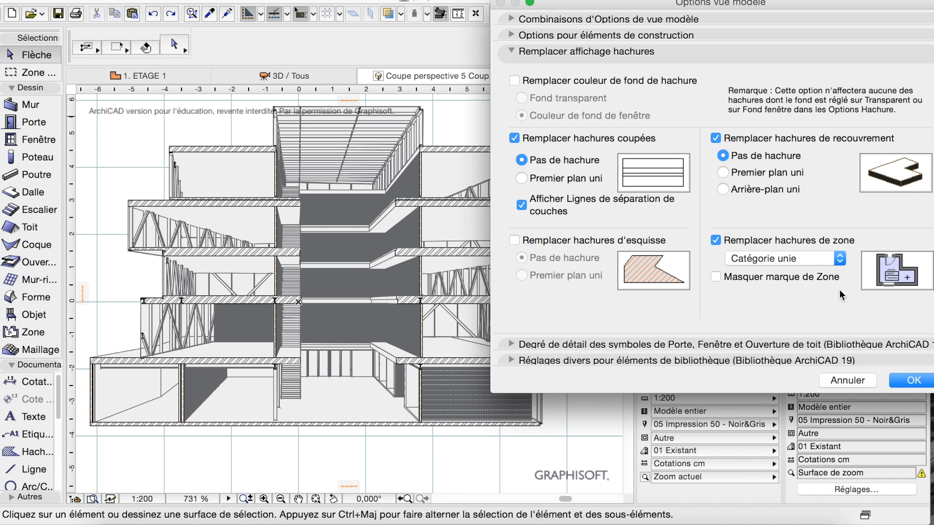
click(911, 381)
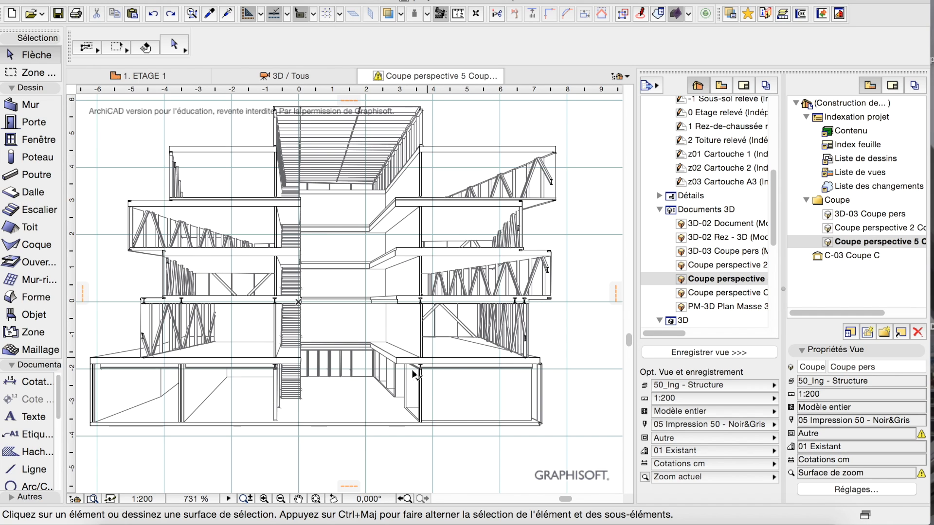
- Set the pen set of the Coupe perspective 5 view to 09 Modèle 3D noir in its view options
right_click(857, 243)
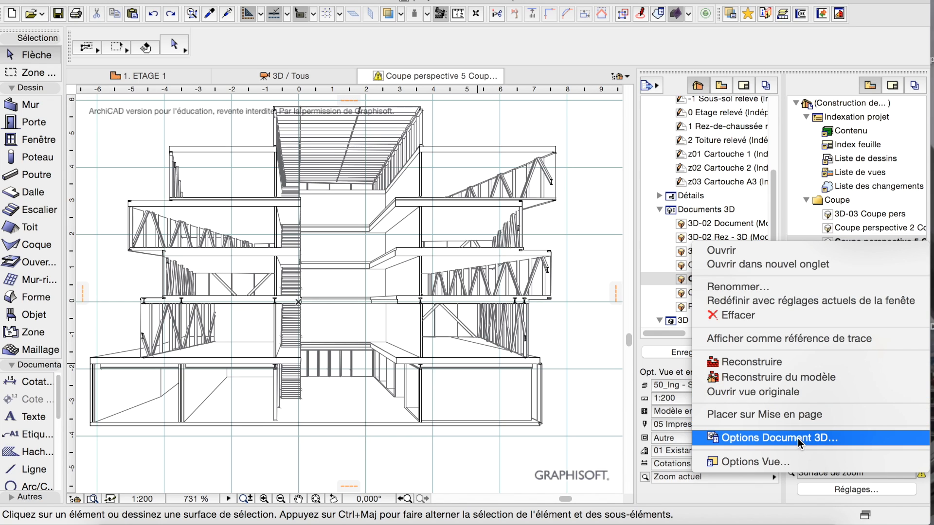
click(769, 463)
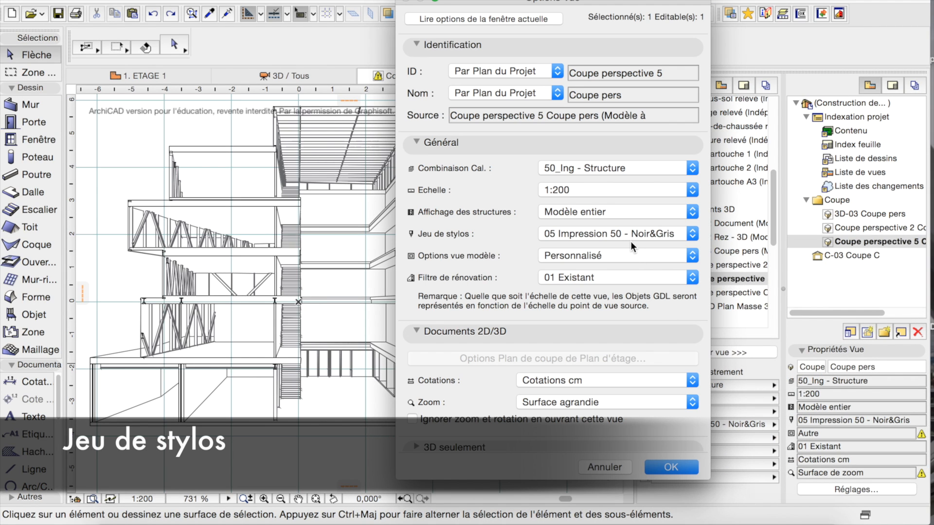
click(686, 233)
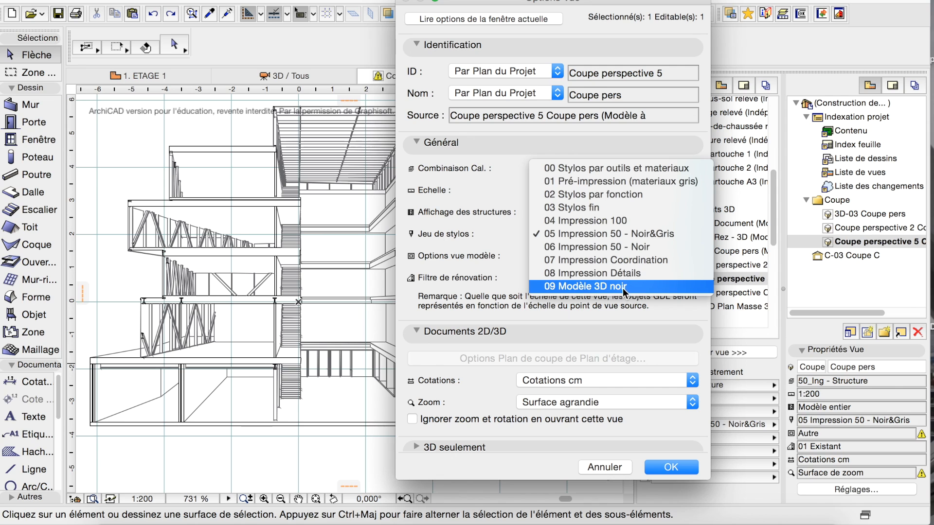
click(595, 288)
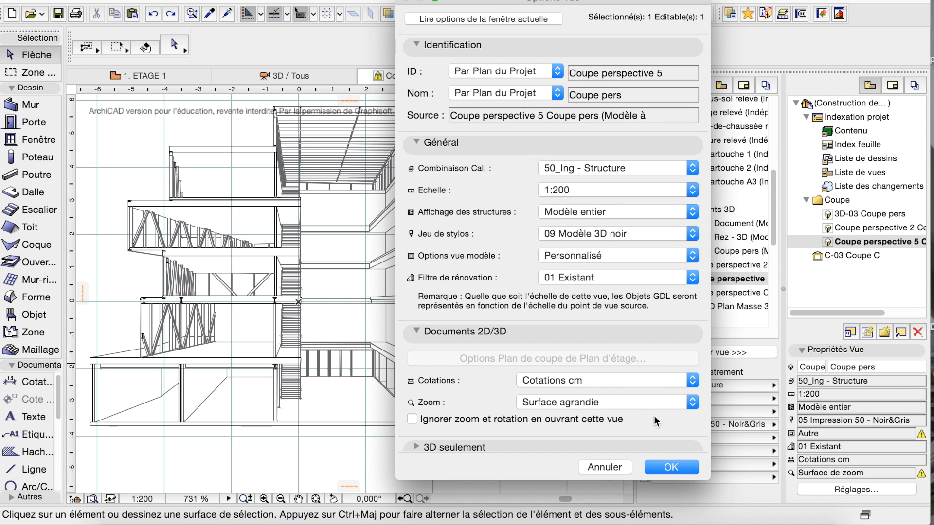
click(670, 467)
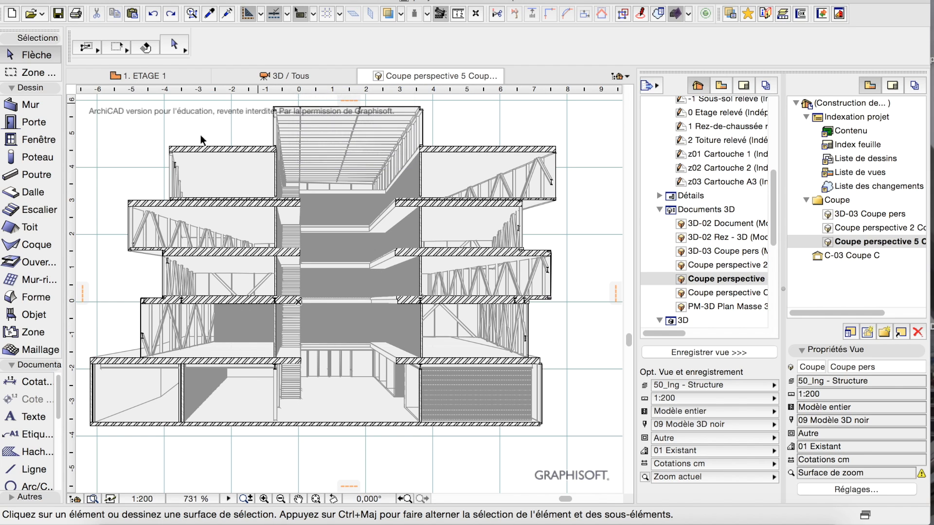
- Override the section's cut fills with Premier plan uni in the hatch display section of the model view options
click(311, 1)
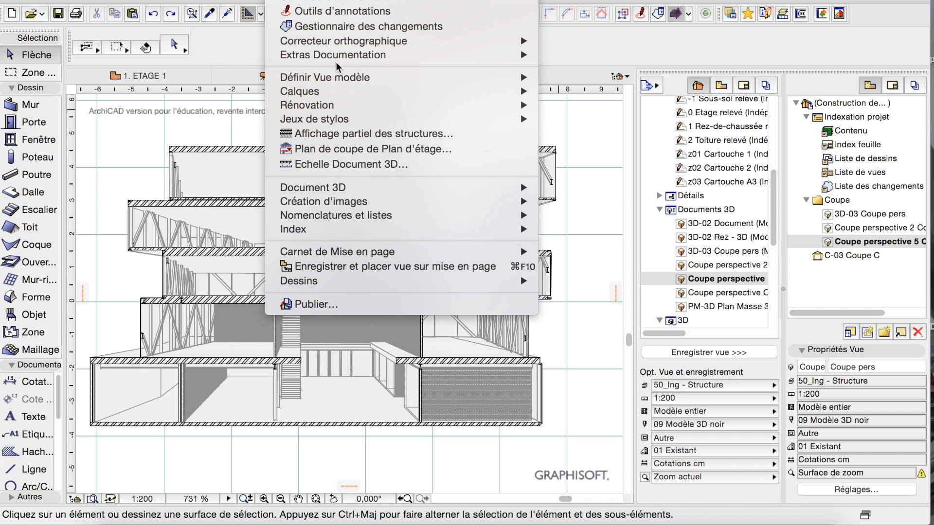
mouse_move(350, 82)
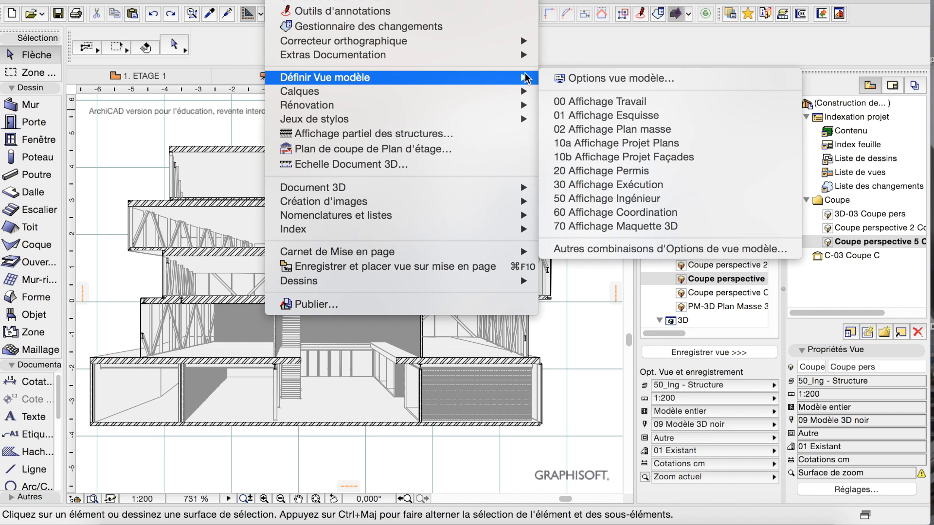
click(582, 81)
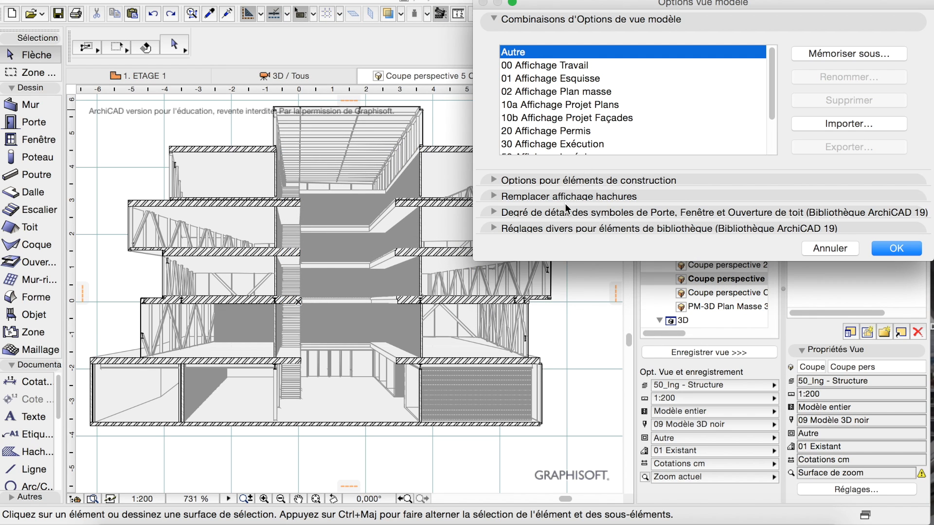
click(567, 197)
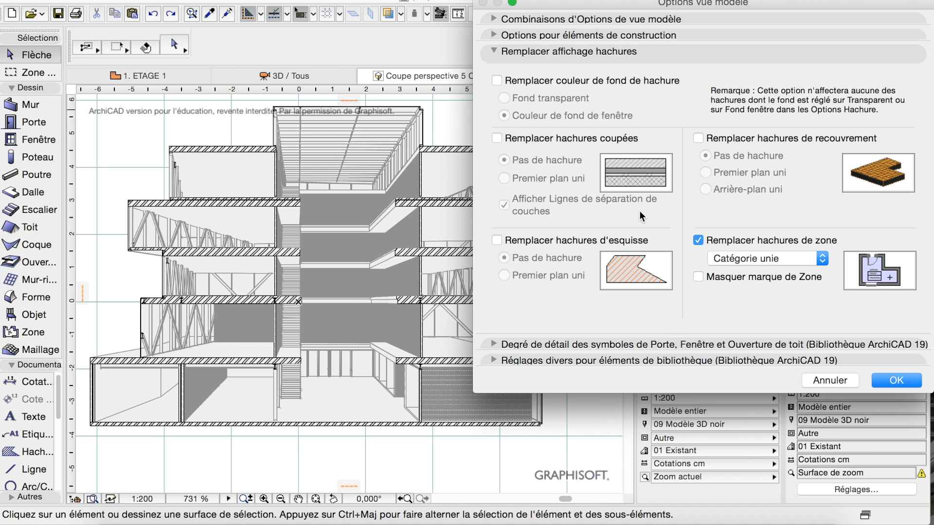
click(496, 138)
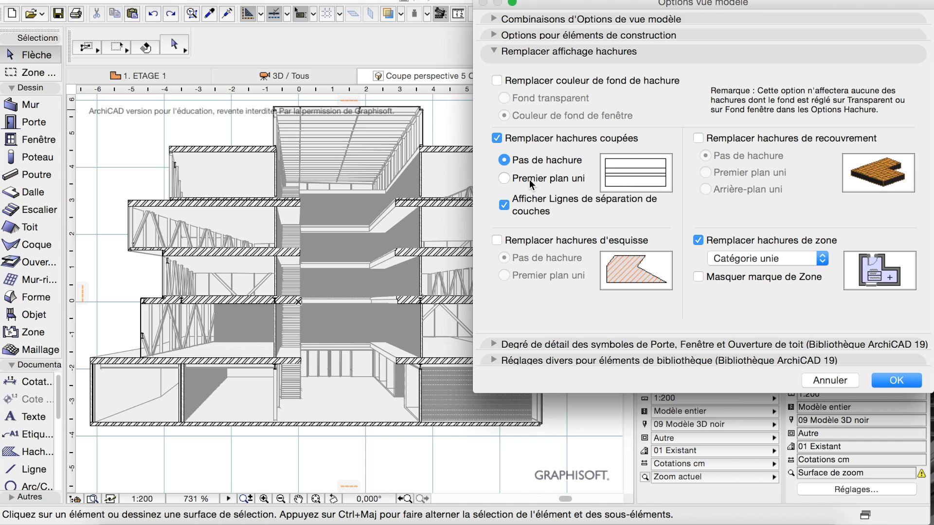
click(504, 178)
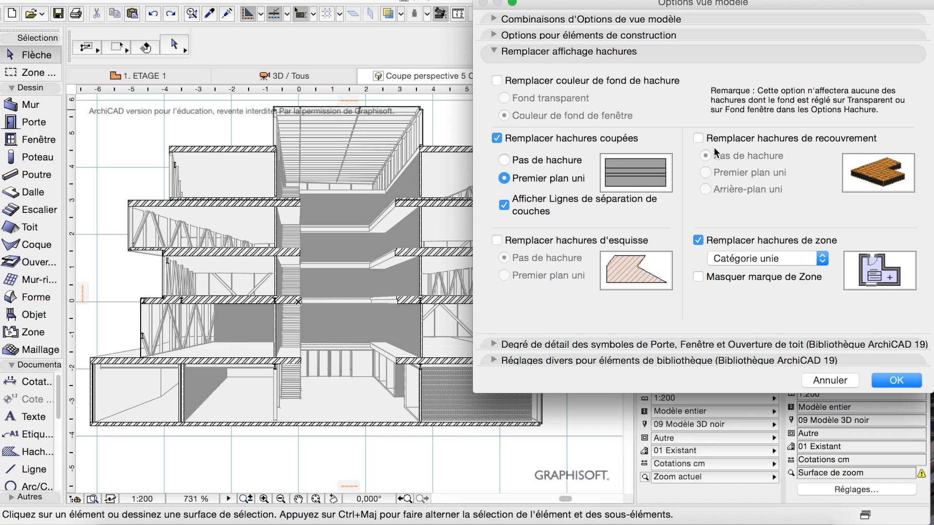
- Override the cover fills and the drafting fills with Pas de hachure and apply the model view options
click(698, 138)
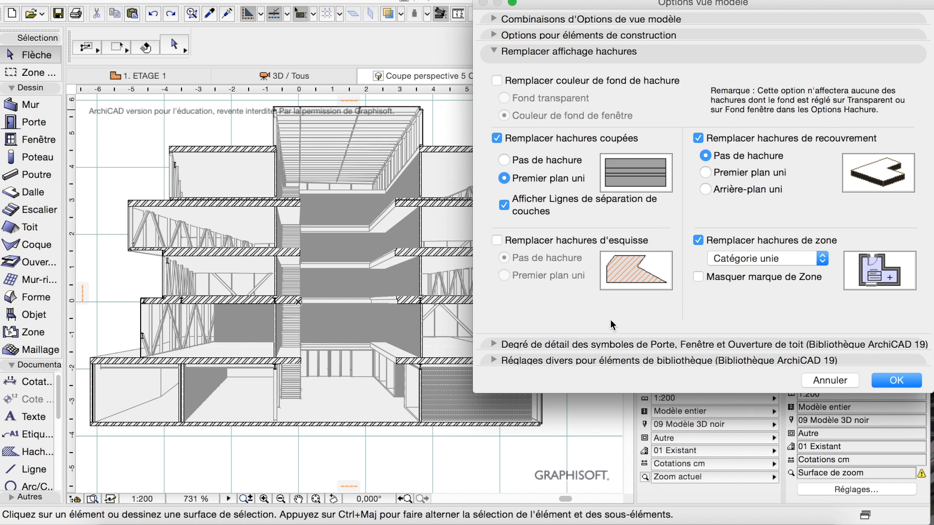
click(500, 242)
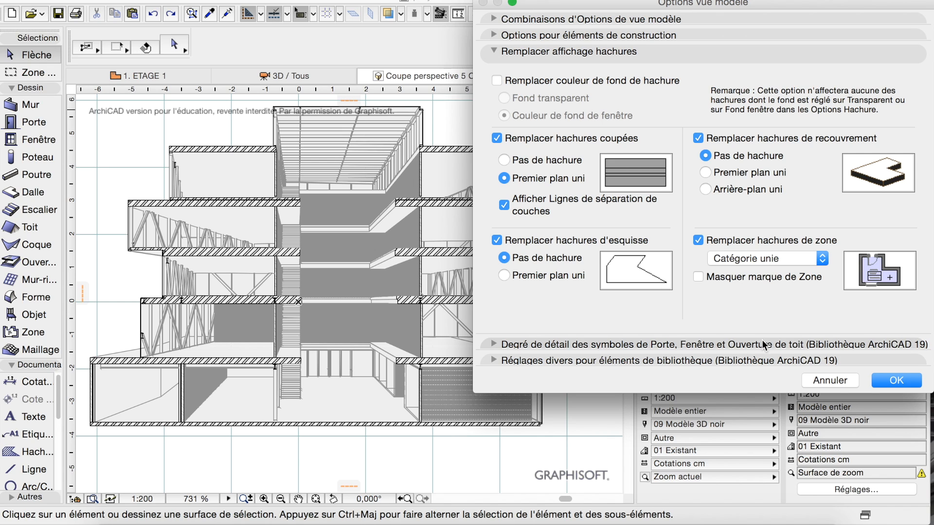
click(896, 380)
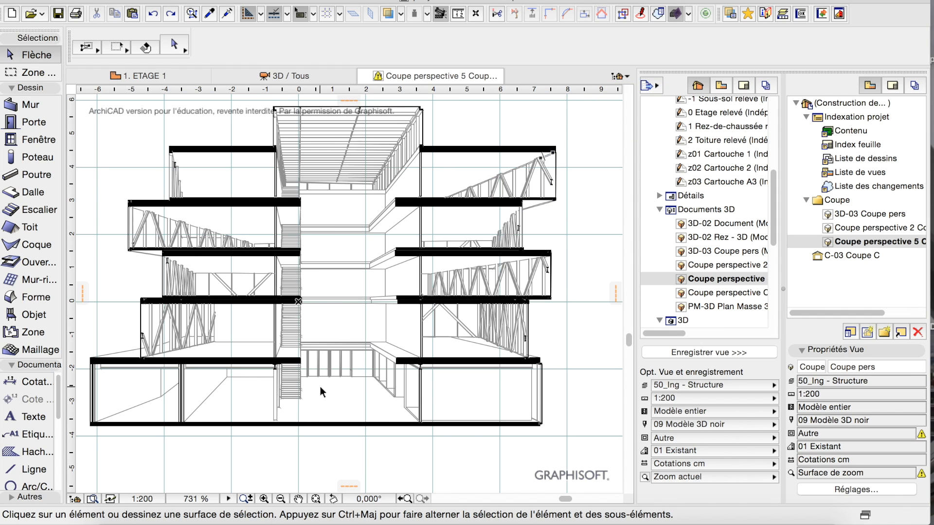
scroll(320, 386, up, 3)
scroll(349, 344, down, 6)
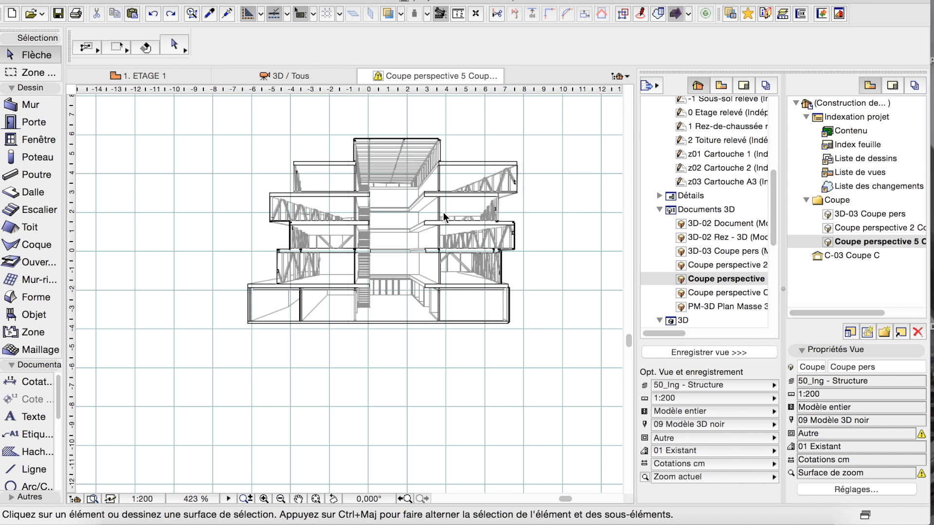
scroll(432, 111, up, 3)
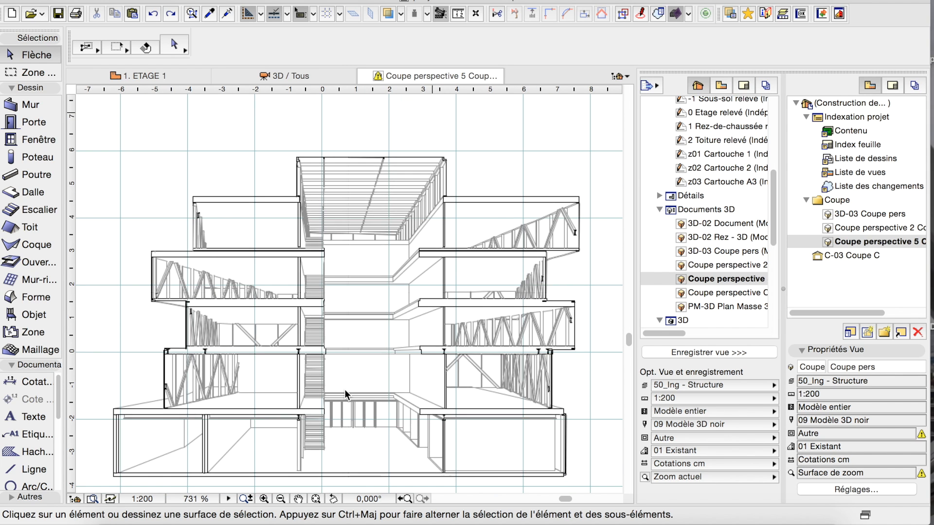
scroll(346, 390, down, 2)
scroll(302, 469, up, 2)
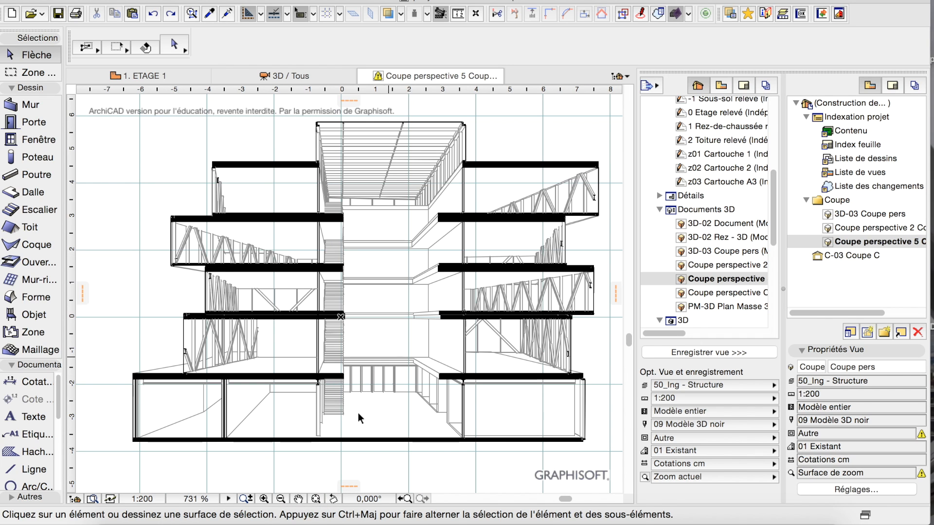
middle_drag(400, 370, 397, 367)
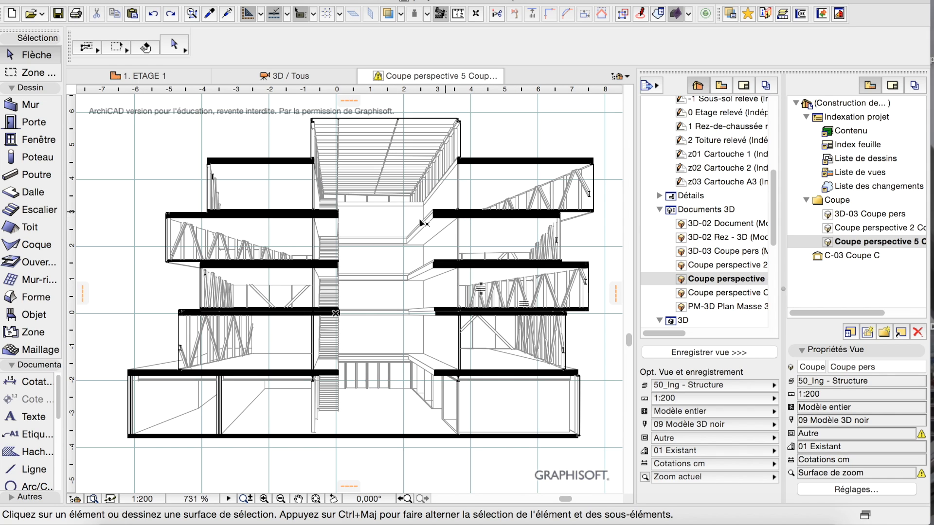
- Save the section as the DWG file Coupe perspective 5 Coupe pers in the Bureau folder
click(112, 0)
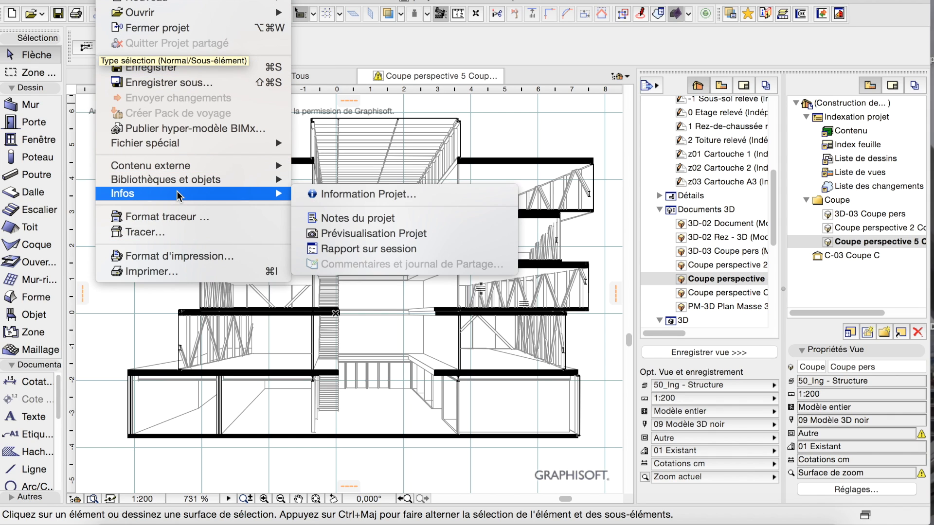
click(168, 85)
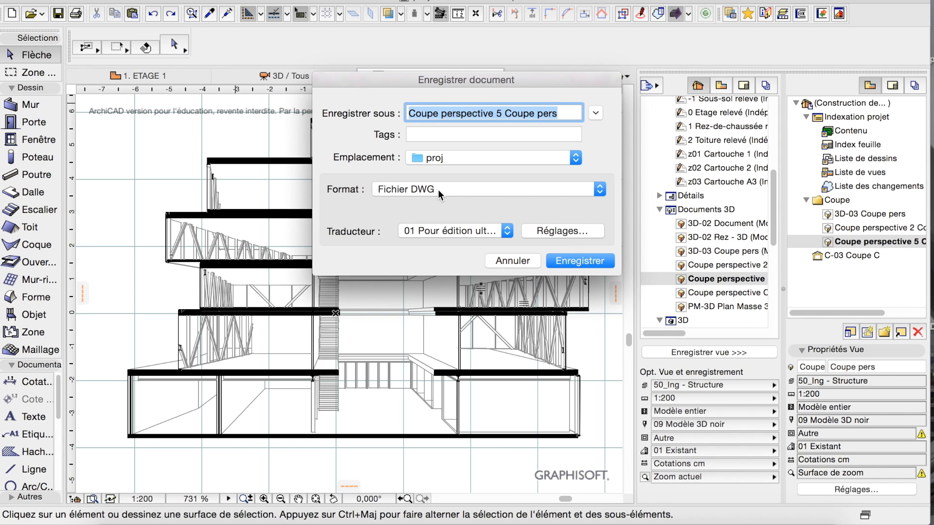
click(572, 114)
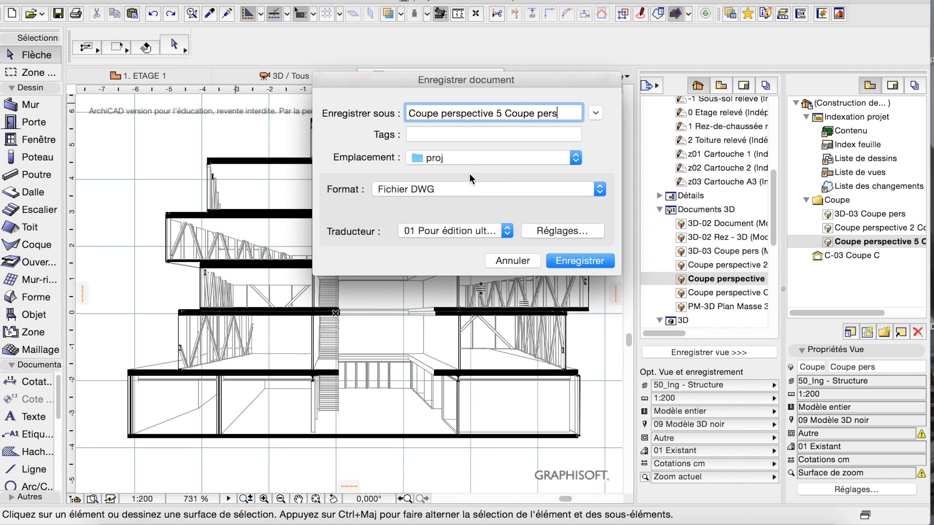
click(575, 159)
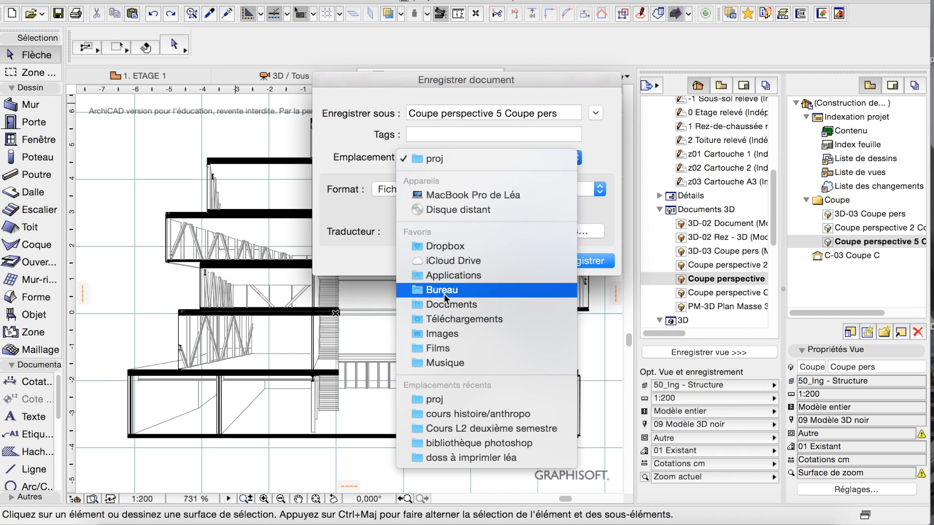
click(570, 264)
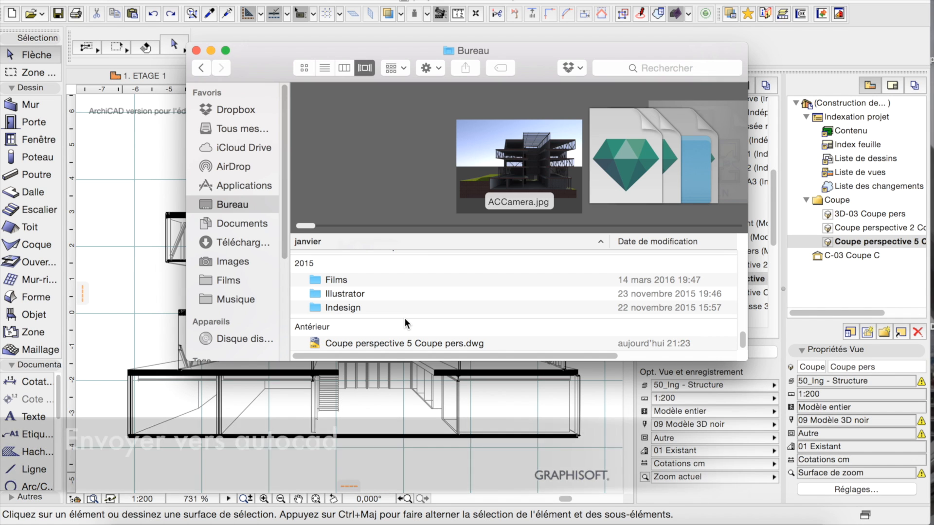
- Open Coupe perspective 5 Coupe pers.dwg from the Bureau folder in AutoCAD, continuing past the foreign DWG notice
click(438, 345)
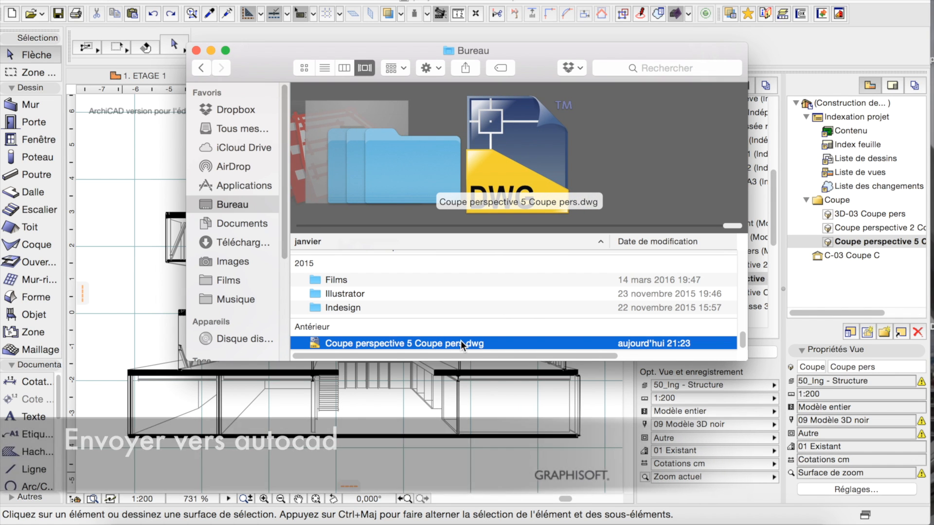
double_click(363, 345)
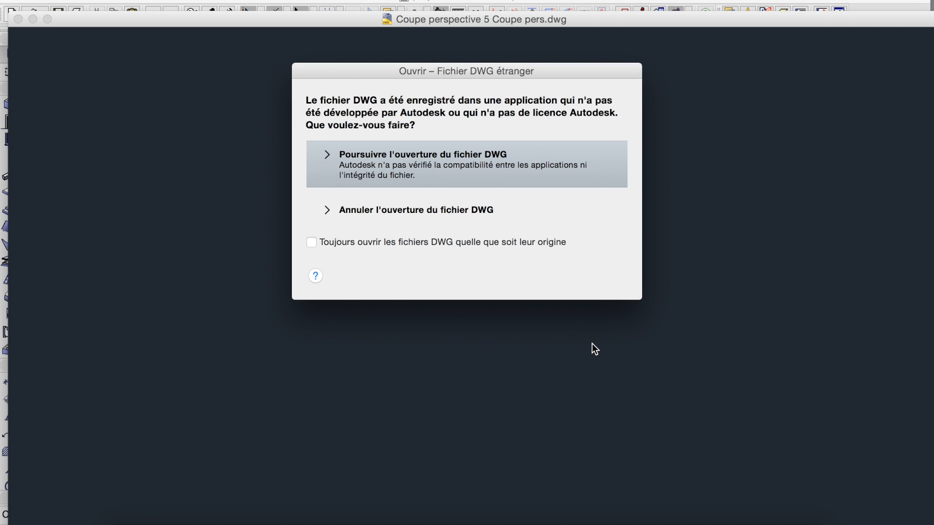
click(450, 168)
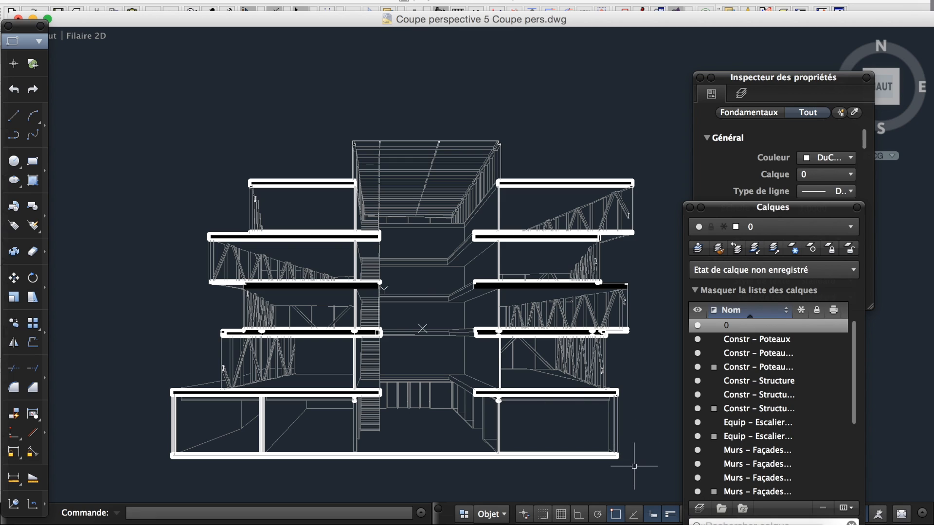
- Turn off one of the Murs – Façades layers in the drawing's layer list
drag(853, 348, 860, 448)
click(698, 368)
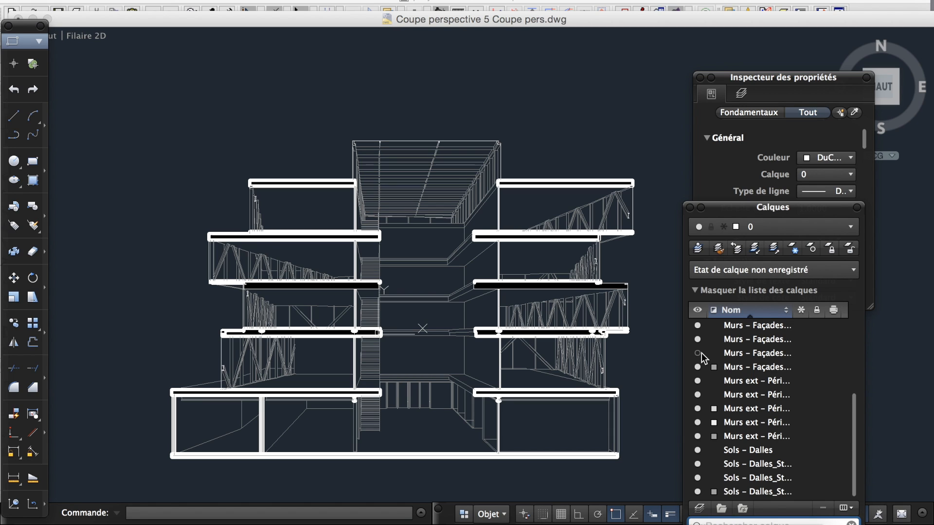